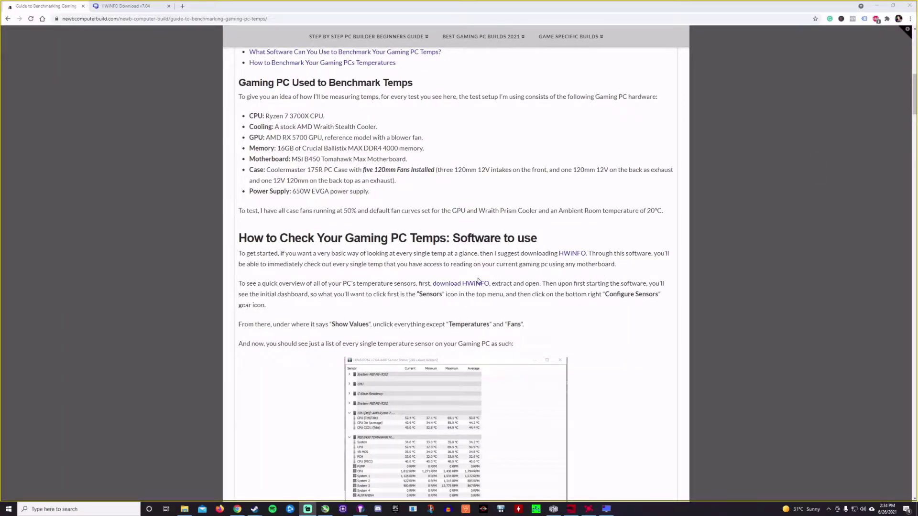
Scroll the guide back up to the 'Gaming PC Used to Benchmark Temps' hardware list
{"action": "scroll", "coordinate": [430, 254], "scroll_direction": "up", "scroll_amount": 1}
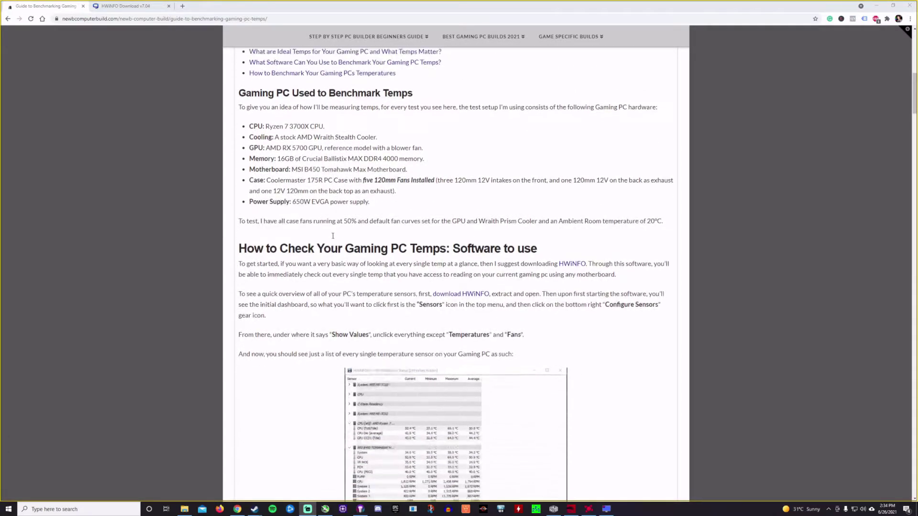
Scroll the article down past the software section to the HWiNFO sensor-list screenshot
{"action": "scroll", "coordinate": [373, 230], "scroll_direction": "down", "scroll_amount": 1}
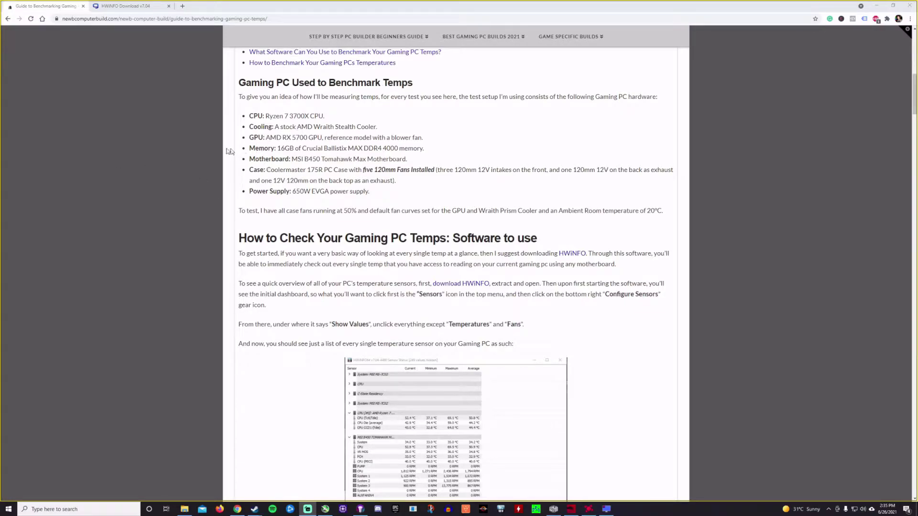
{"action": "scroll", "coordinate": [219, 172], "scroll_direction": "down", "scroll_amount": 3}
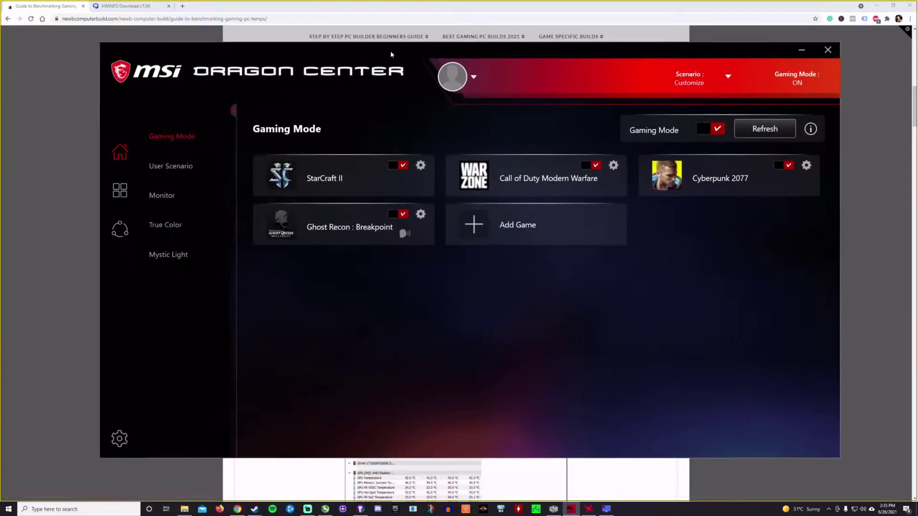
Push Dragon Center aside and minimize it, bringing MSI Afterburner to the front
{"action": "left_click_drag", "start_coordinate": [391, 53], "coordinate": [358, 60]}
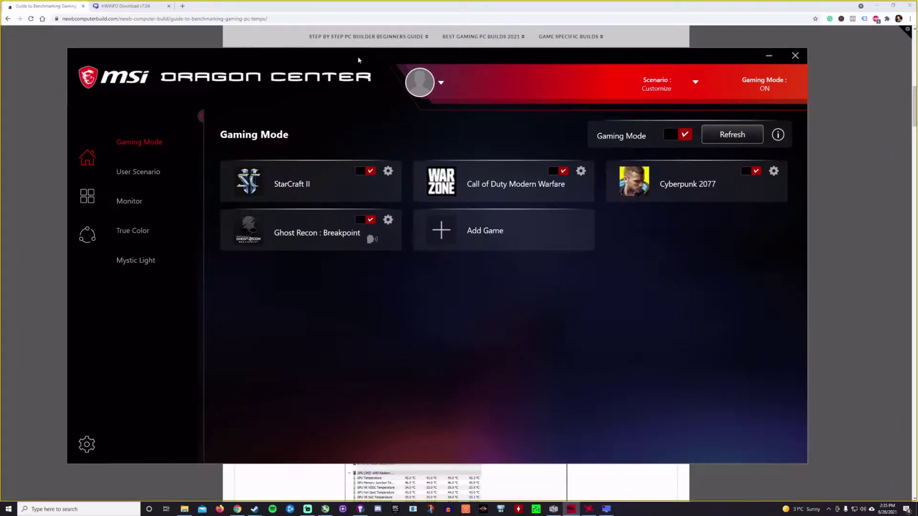
{"action": "left_click_drag", "start_coordinate": [357, 56], "coordinate": [353, 65]}
{"action": "key", "text": "super+Down"}
{"action": "key", "text": "alt+Tab"}
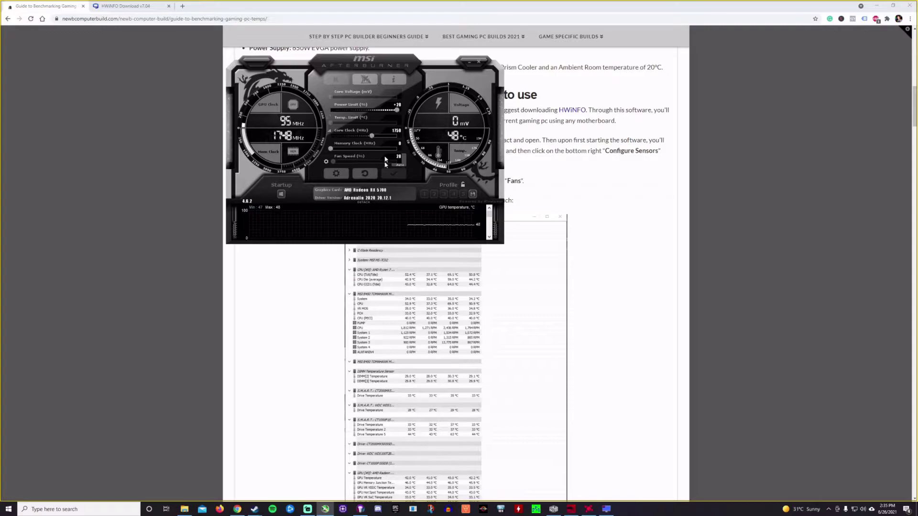
Review Afterburner's Monitoring settings, close them unchanged, and minimize Afterburner
{"action": "left_click", "coordinate": [336, 174]}
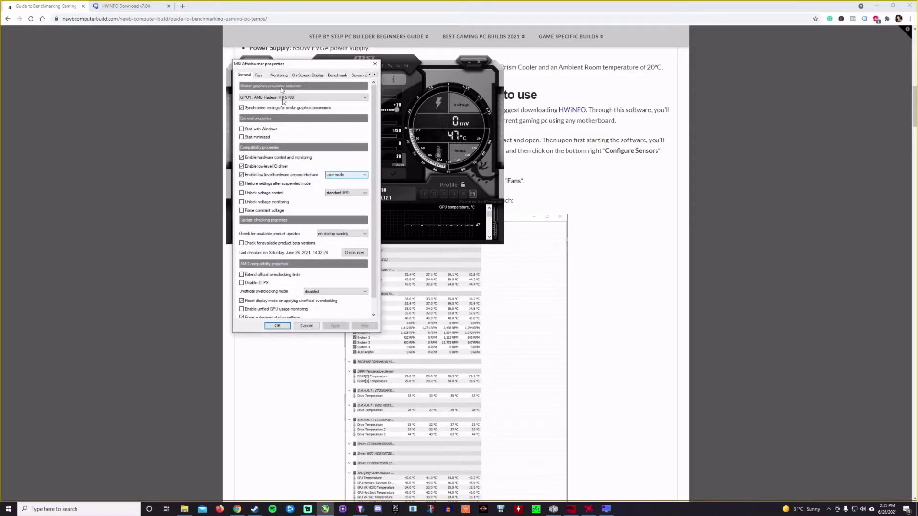
{"action": "left_click", "coordinate": [278, 75]}
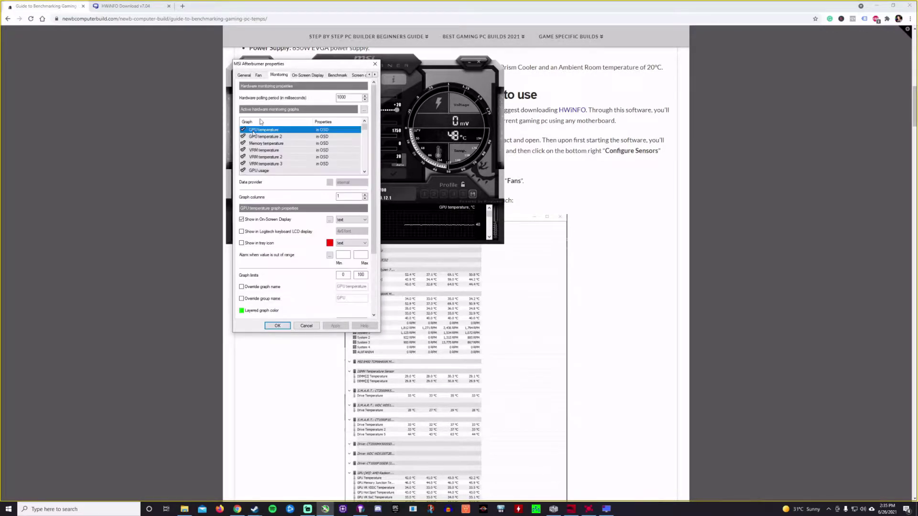
{"action": "left_click", "coordinate": [376, 64]}
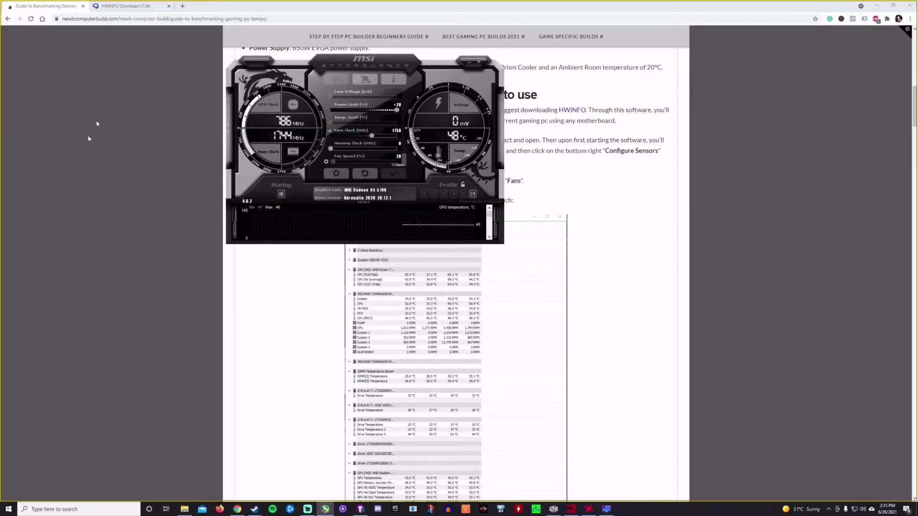
{"action": "left_click", "coordinate": [205, 183]}
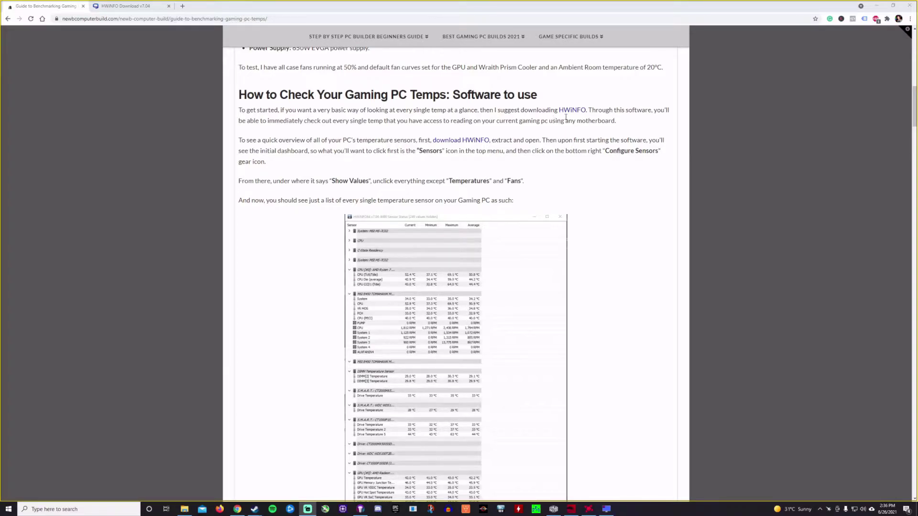
Open the guide's HWiNFO link (Guru3D HWiNFO Download v7.04) in a new tab and scroll to its changelog
{"action": "right_click", "coordinate": [584, 110]}
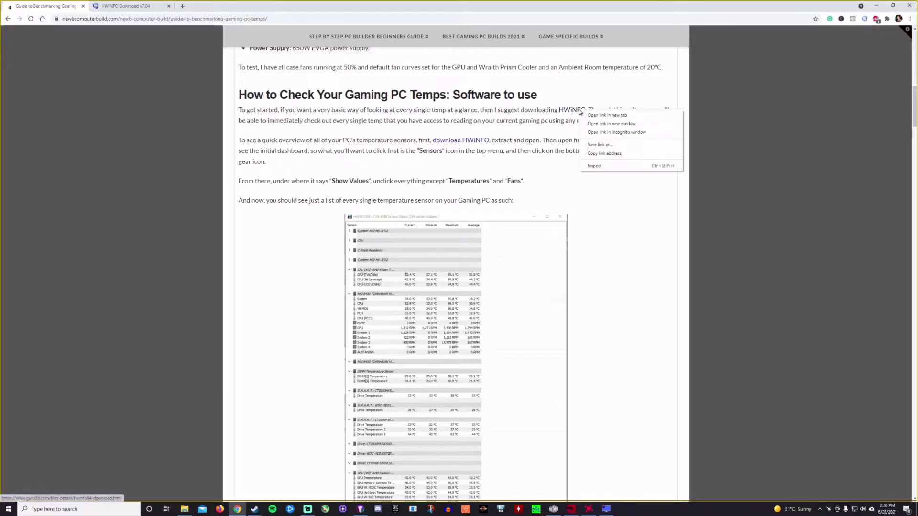
{"action": "left_click", "coordinate": [616, 118]}
{"action": "left_click", "coordinate": [160, 12]}
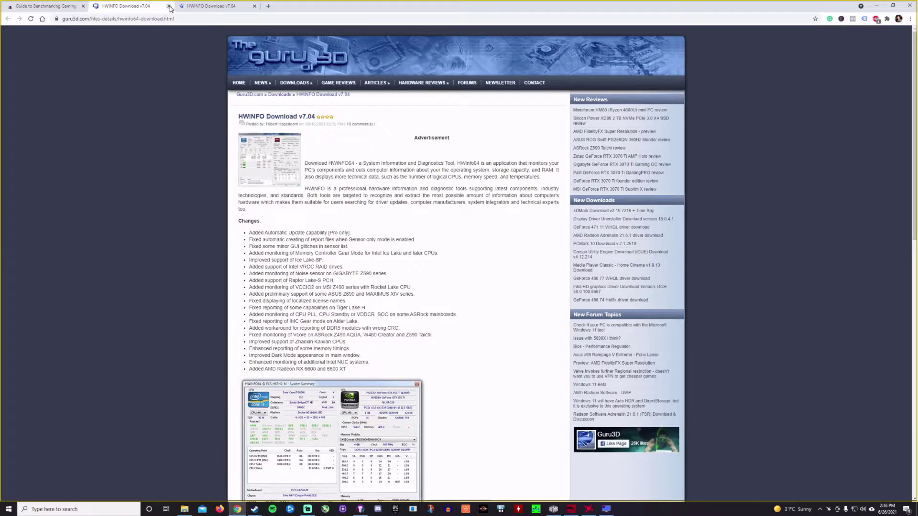
{"action": "left_click", "coordinate": [169, 6]}
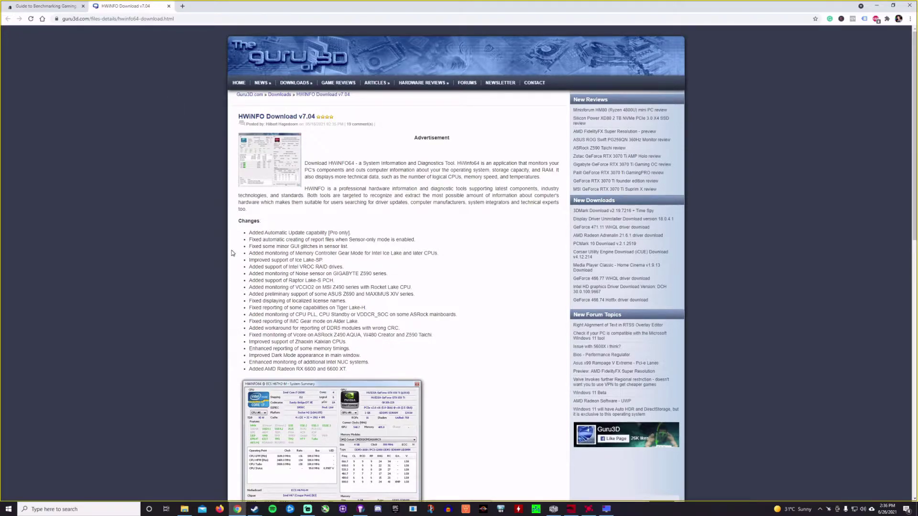
{"action": "scroll", "coordinate": [231, 253], "scroll_direction": "down", "scroll_amount": 2}
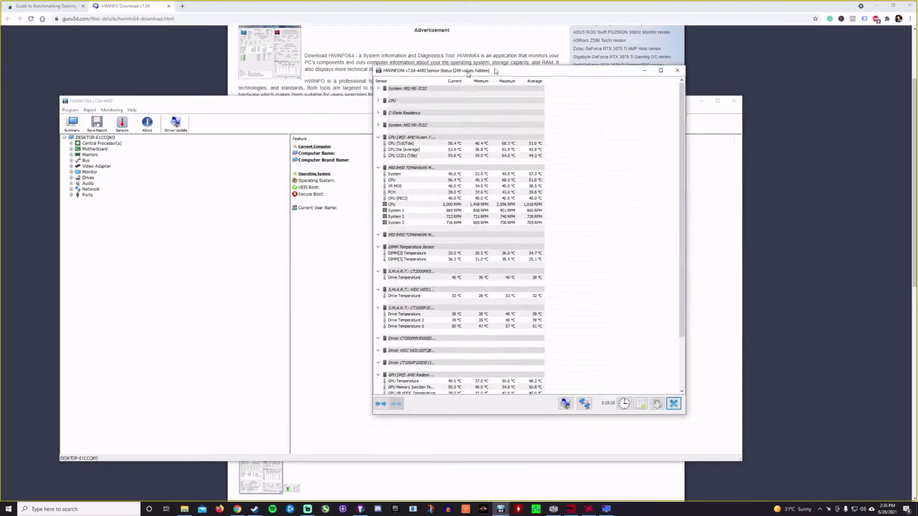
Close the old Sensor Status window, maximize HWiNFO64, and open a fresh sensor list
{"action": "left_click_drag", "start_coordinate": [515, 71], "coordinate": [547, 232]}
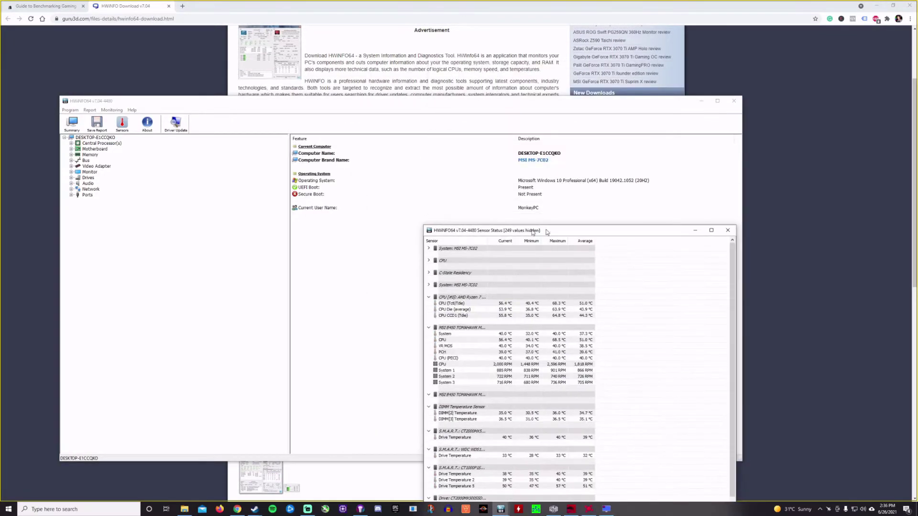
{"action": "left_click", "coordinate": [728, 230]}
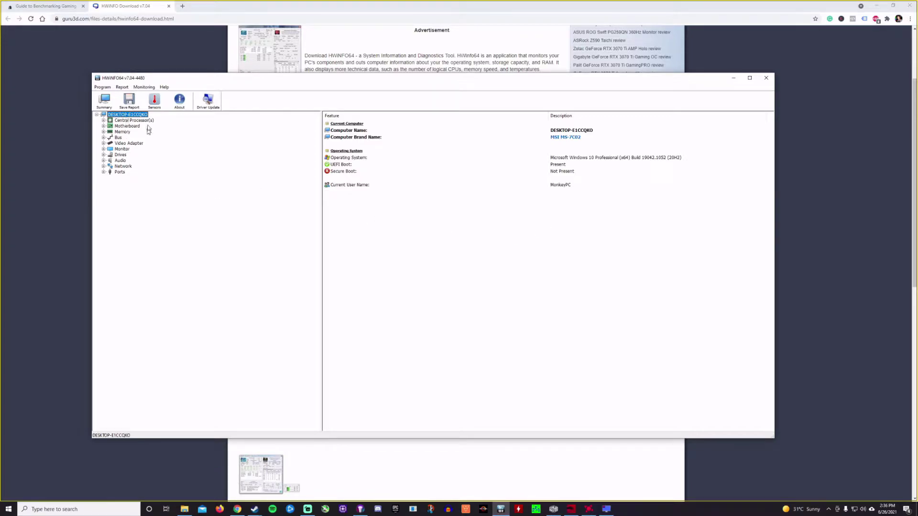
{"action": "left_click", "coordinate": [745, 82]}
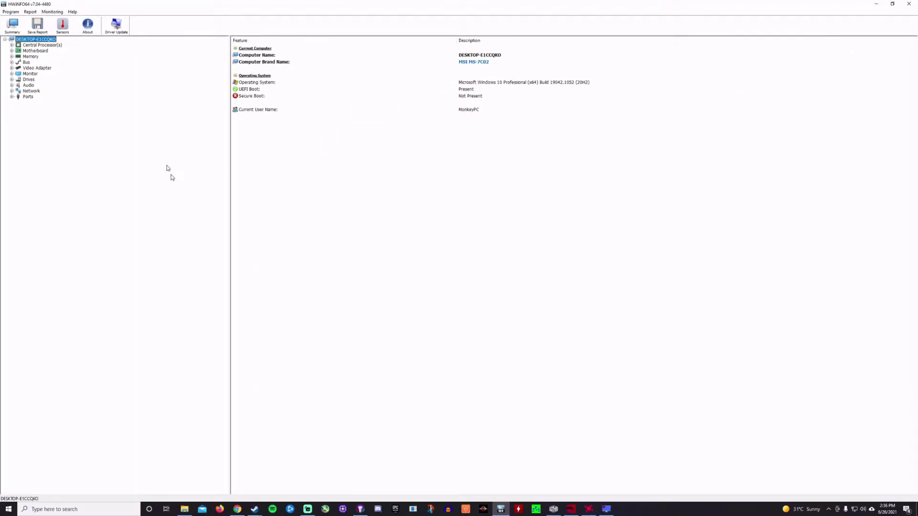
{"action": "left_click", "coordinate": [63, 25]}
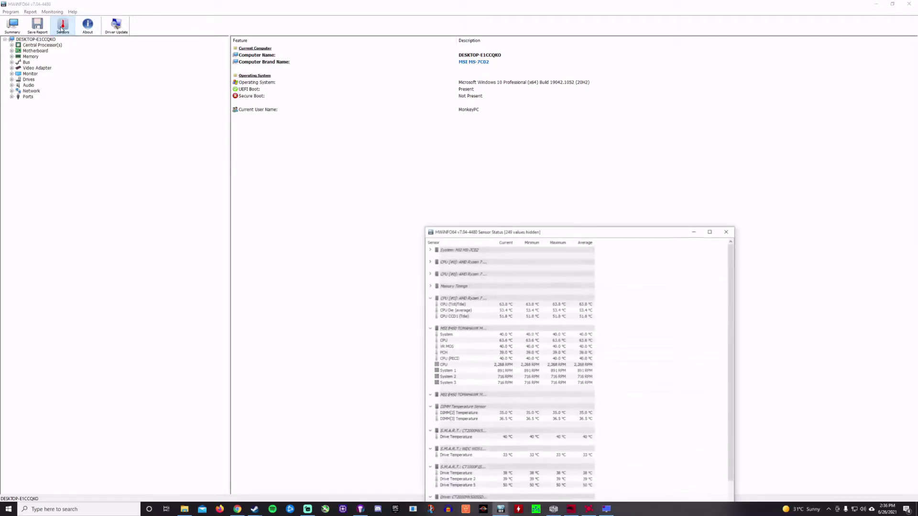
Move the sensor window to the upper left and browse the readings down to the GPU Fan row
{"action": "left_click_drag", "start_coordinate": [501, 231], "coordinate": [286, 57]}
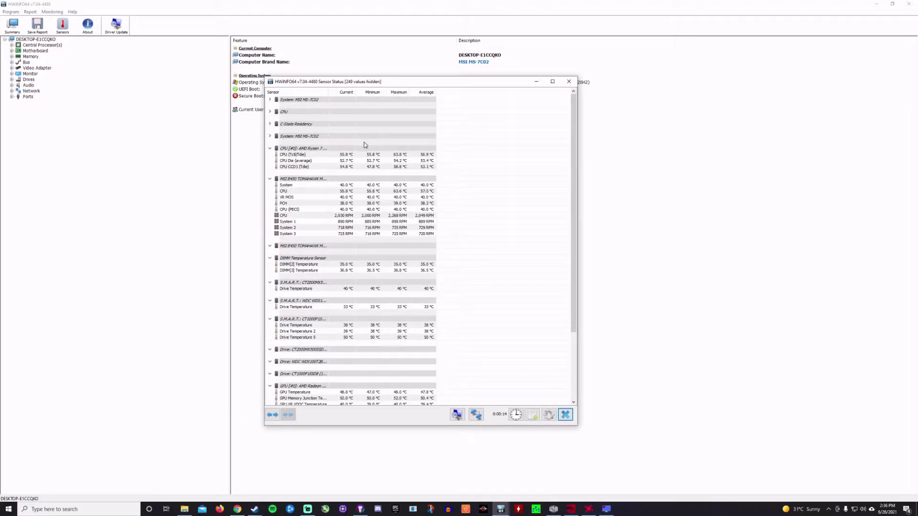
{"action": "mouse_move", "coordinate": [288, 162]}
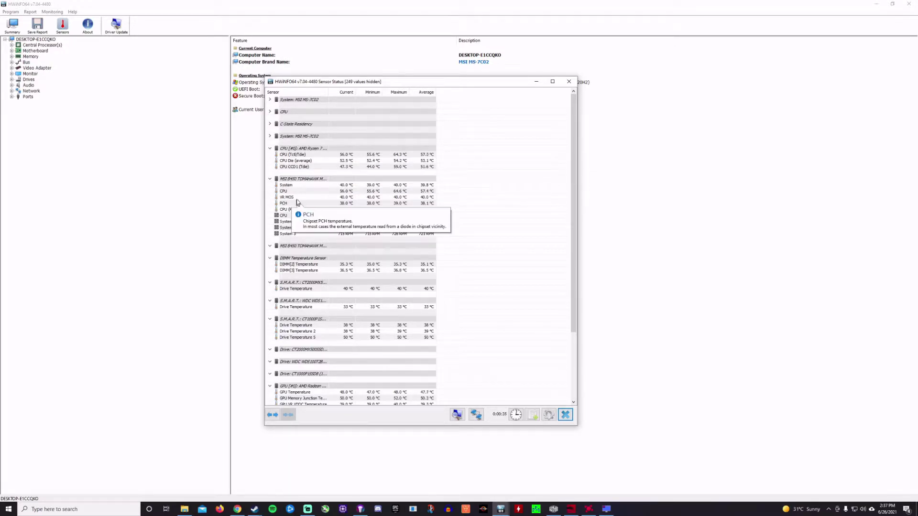
{"action": "mouse_move", "coordinate": [319, 180]}
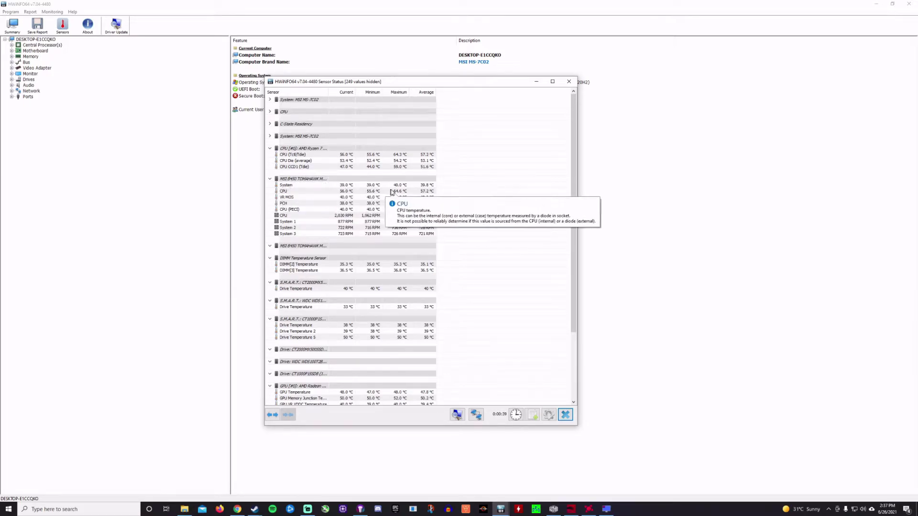
{"action": "mouse_move", "coordinate": [424, 187]}
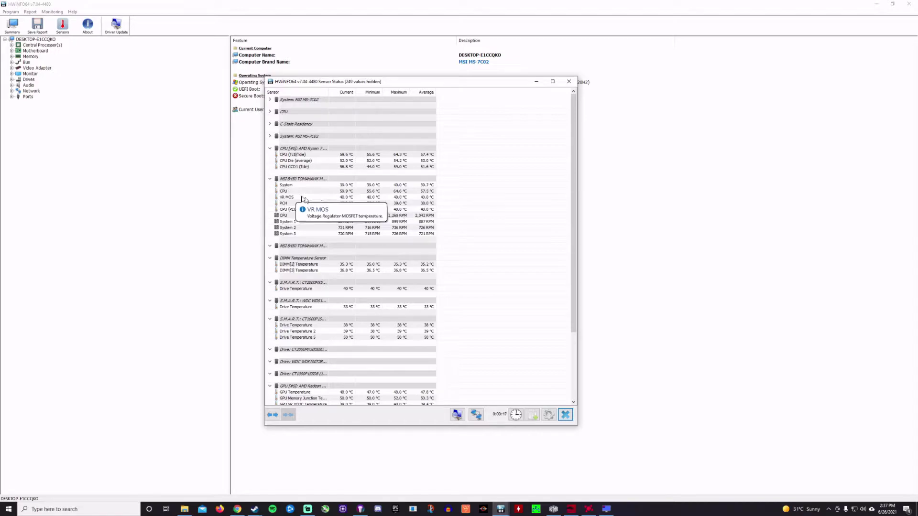
{"action": "scroll", "coordinate": [422, 233], "scroll_direction": "down", "scroll_amount": 1}
{"action": "scroll", "coordinate": [422, 233], "scroll_direction": "down", "scroll_amount": 3}
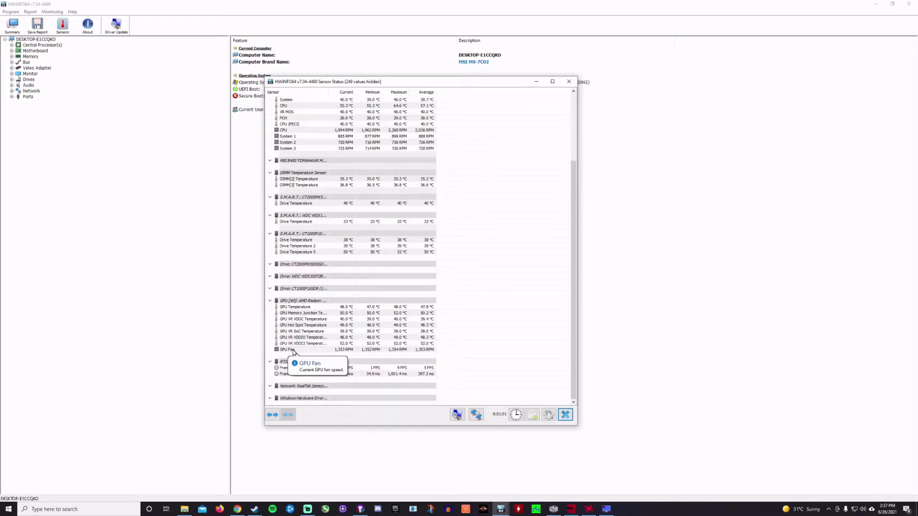
{"action": "left_click", "coordinate": [435, 355]}
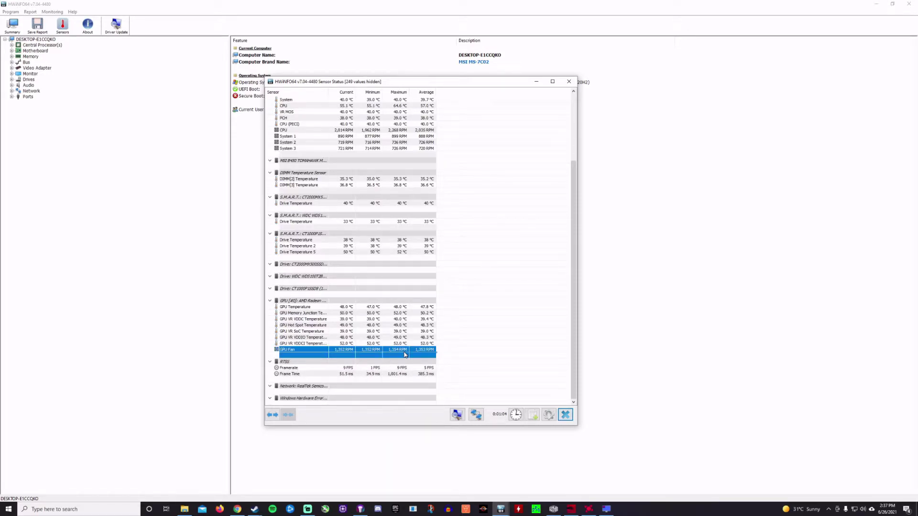
{"action": "scroll", "coordinate": [376, 328], "scroll_direction": "up", "scroll_amount": 5}
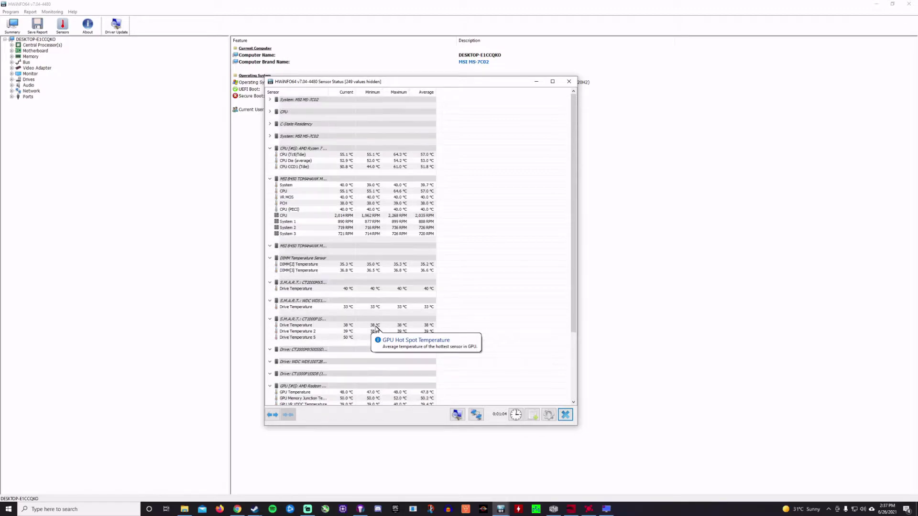
Attempt to move the System 3 row, then keep the sensor rows in their original fixed order
{"action": "left_click", "coordinate": [435, 234]}
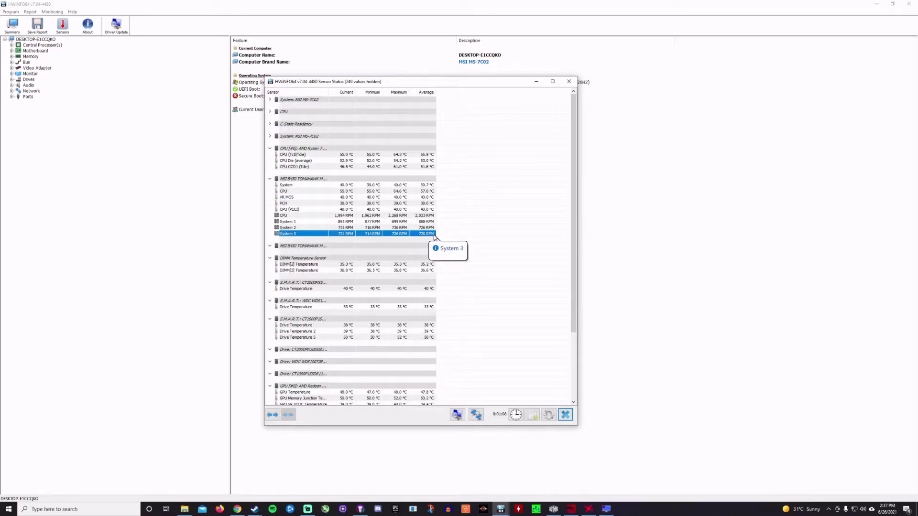
{"action": "left_click_drag", "start_coordinate": [435, 234], "coordinate": [447, 217]}
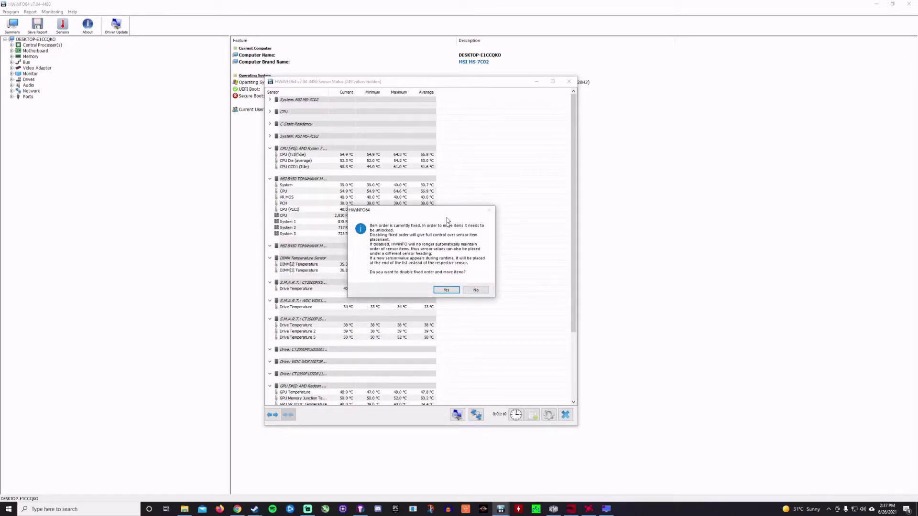
{"action": "left_click", "coordinate": [474, 292]}
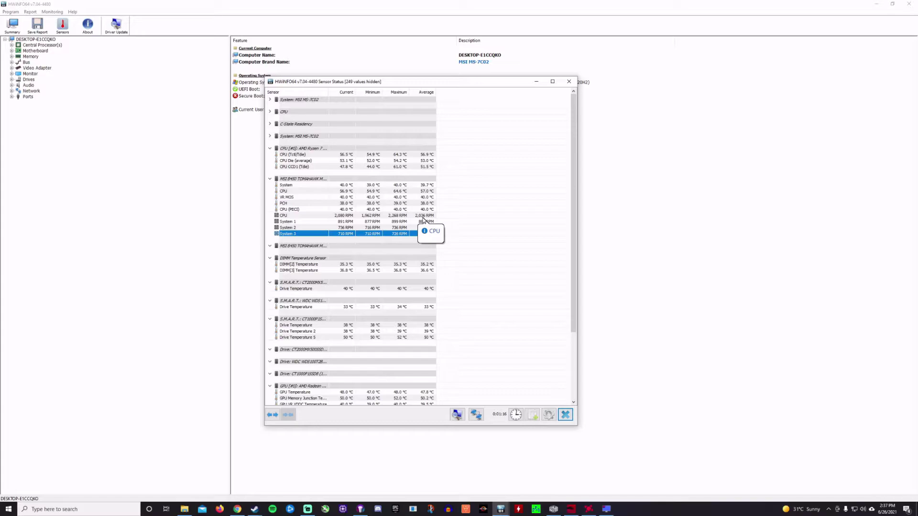
{"action": "mouse_move", "coordinate": [382, 209]}
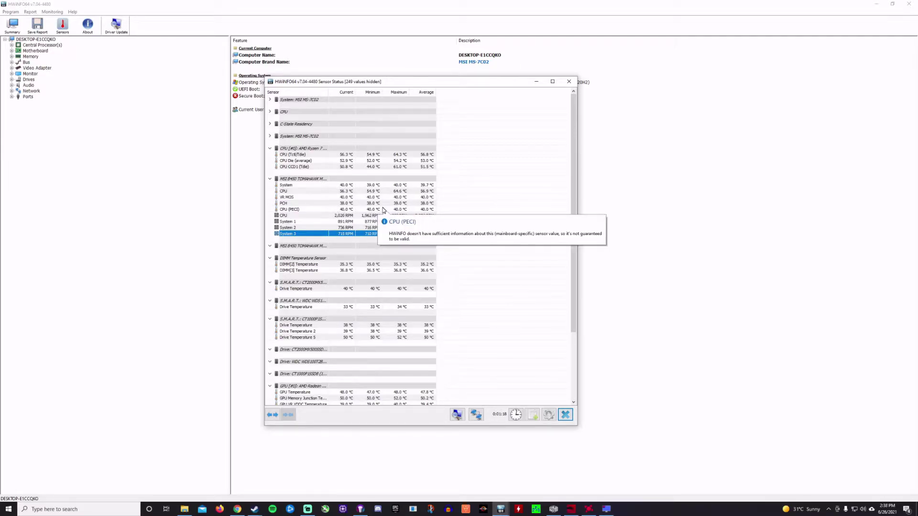
{"action": "mouse_move", "coordinate": [348, 402]}
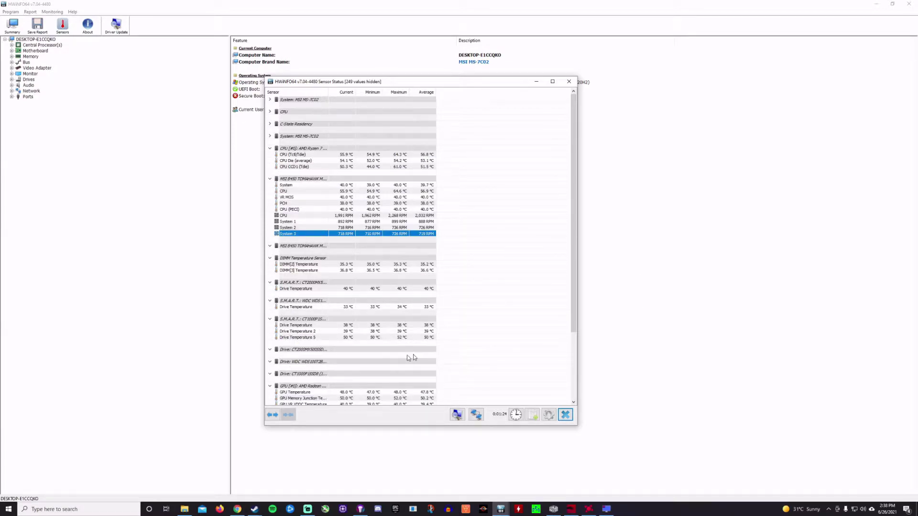
{"action": "mouse_move", "coordinate": [303, 334]}
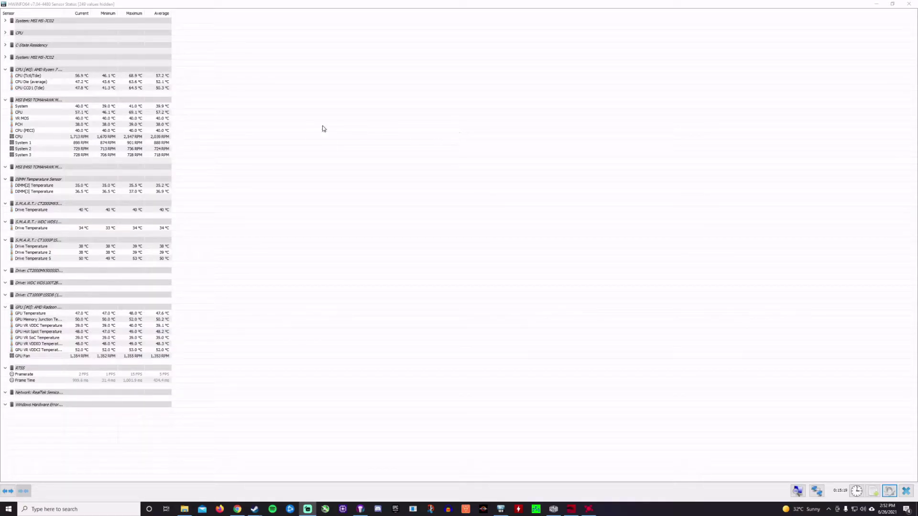
Return to the Chrome guide at its 'What are Ideal Temps for Your Gaming PC' section
{"action": "mouse_move", "coordinate": [47, 77]}
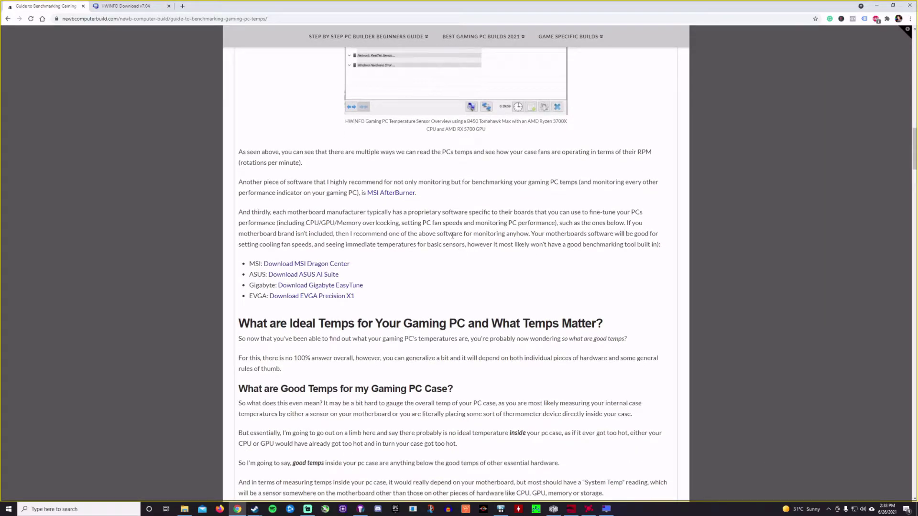
{"action": "scroll", "coordinate": [453, 235], "scroll_direction": "down", "scroll_amount": 2}
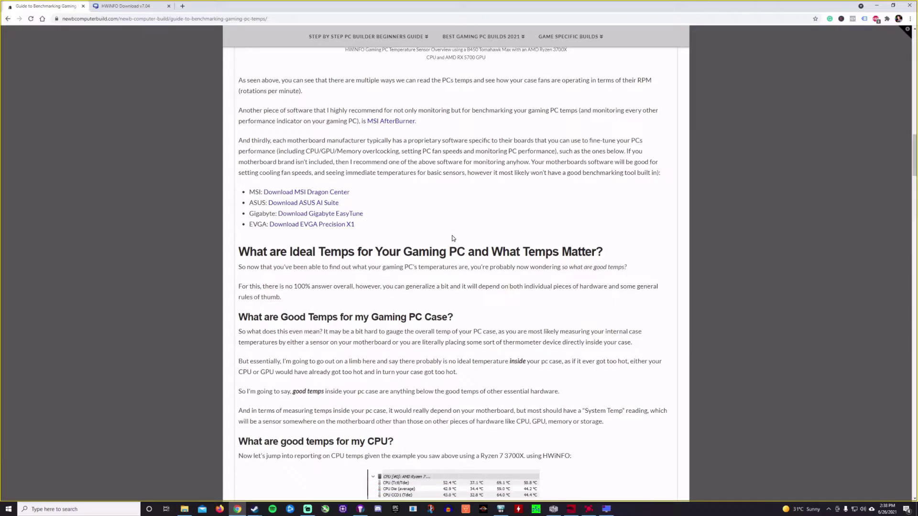
Scroll to the CPU temperature section and highlight the 95°C max temperature phrase
{"action": "scroll", "coordinate": [453, 236], "scroll_direction": "down", "scroll_amount": 3}
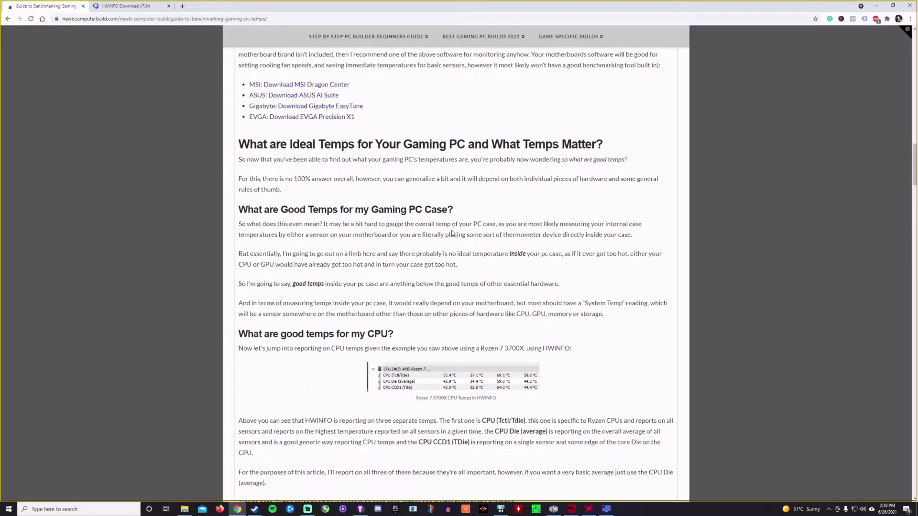
{"action": "scroll", "coordinate": [452, 234], "scroll_direction": "down", "scroll_amount": 1}
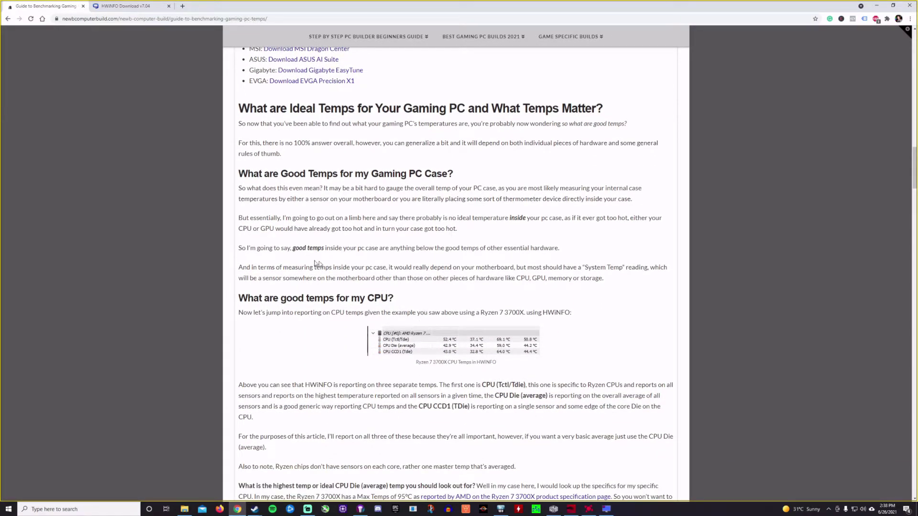
{"action": "scroll", "coordinate": [255, 295], "scroll_direction": "down", "scroll_amount": 2}
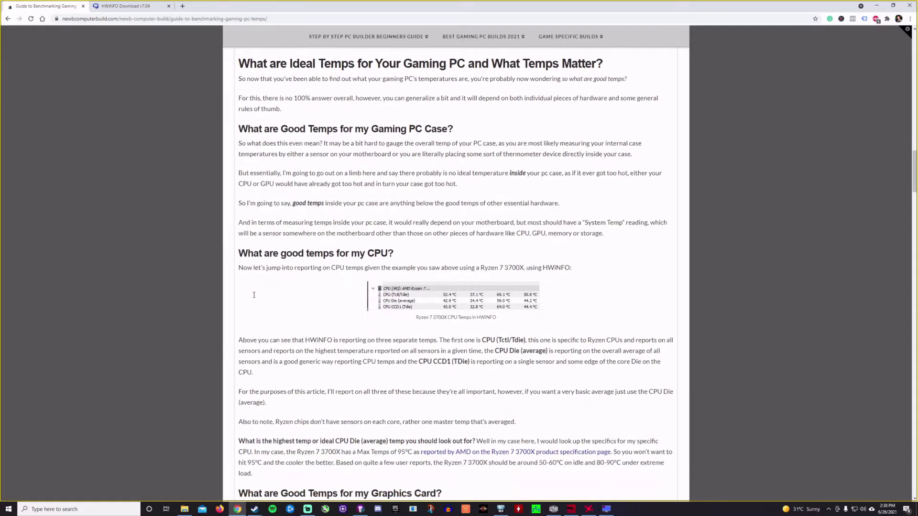
{"action": "scroll", "coordinate": [411, 215], "scroll_direction": "down", "scroll_amount": 3}
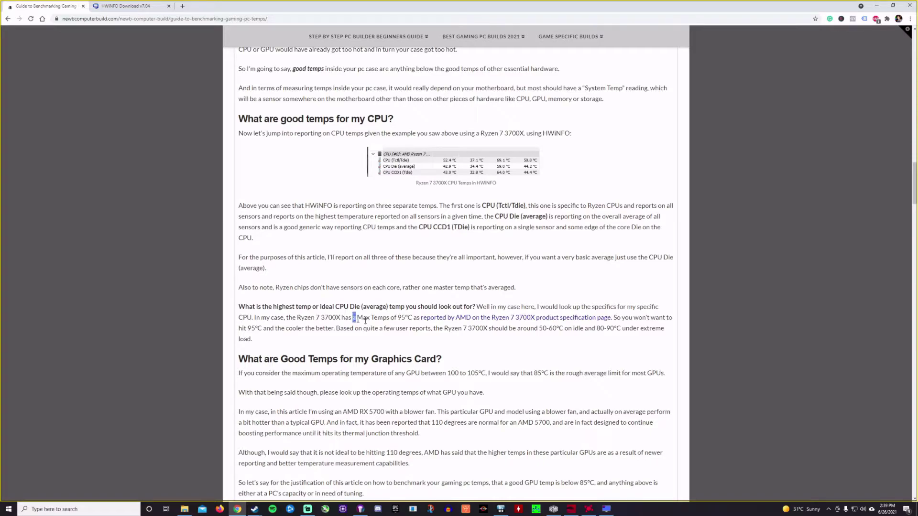
{"action": "left_click_drag", "start_coordinate": [353, 317], "coordinate": [412, 318]}
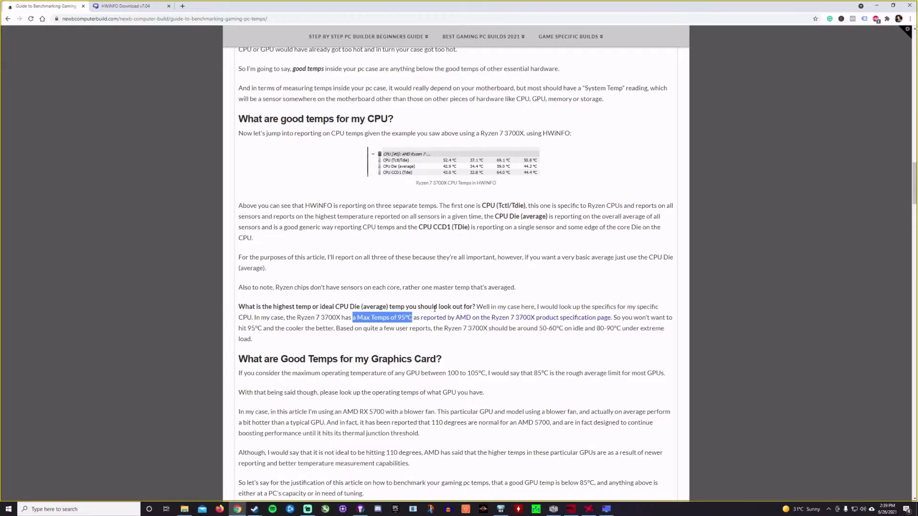
{"action": "left_click", "coordinate": [466, 341]}
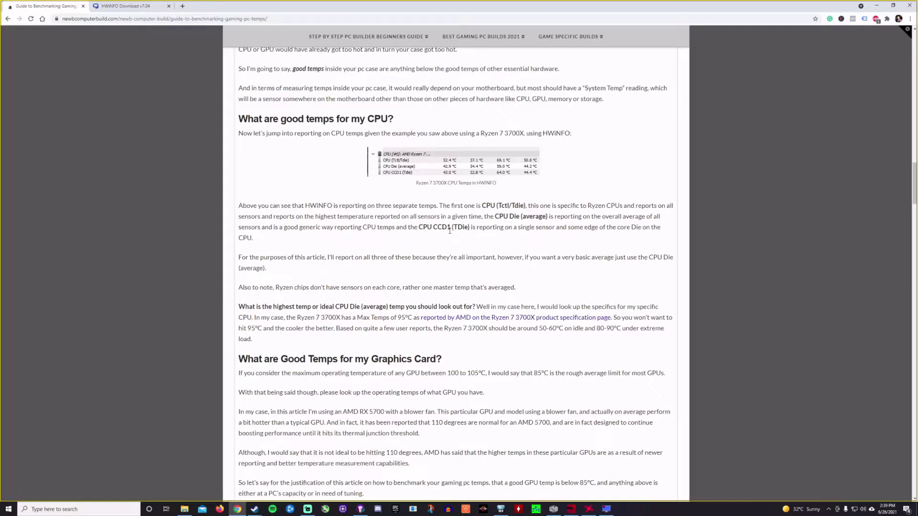
Highlight the CPU CCD1 note and 100 to 105° GPU range, then scroll to the RAM and SSD sections
{"action": "left_click_drag", "start_coordinate": [484, 228], "coordinate": [549, 227]}
{"action": "left_click", "coordinate": [523, 245]}
{"action": "scroll", "coordinate": [338, 291], "scroll_direction": "down", "scroll_amount": 5}
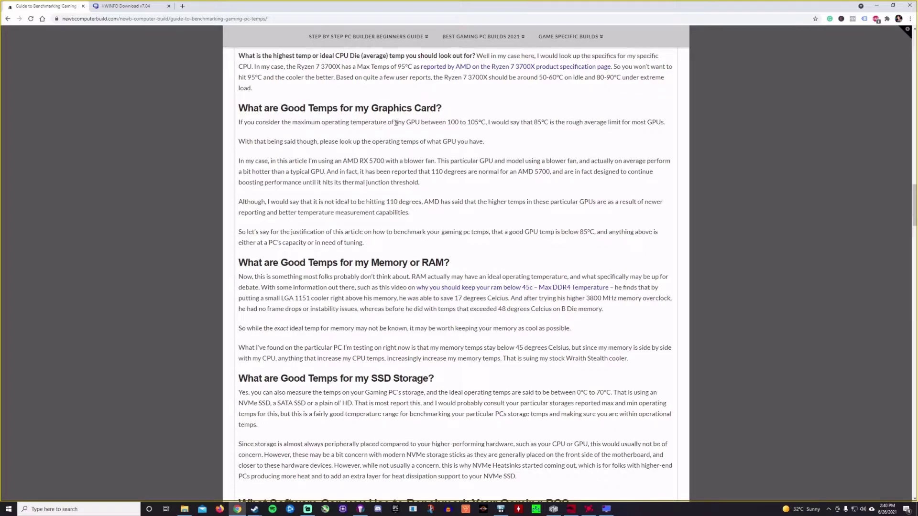
{"action": "left_click_drag", "start_coordinate": [448, 122], "coordinate": [481, 123]}
{"action": "left_click", "coordinate": [301, 151]}
{"action": "scroll", "coordinate": [353, 174], "scroll_direction": "down", "scroll_amount": 1}
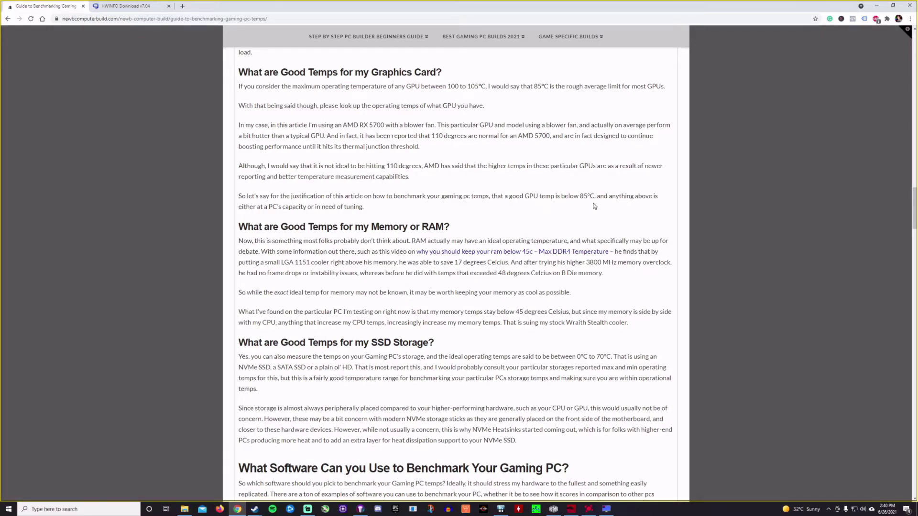
{"action": "scroll", "coordinate": [414, 172], "scroll_direction": "down", "scroll_amount": 4}
{"action": "scroll", "coordinate": [412, 176], "scroll_direction": "up", "scroll_amount": 1}
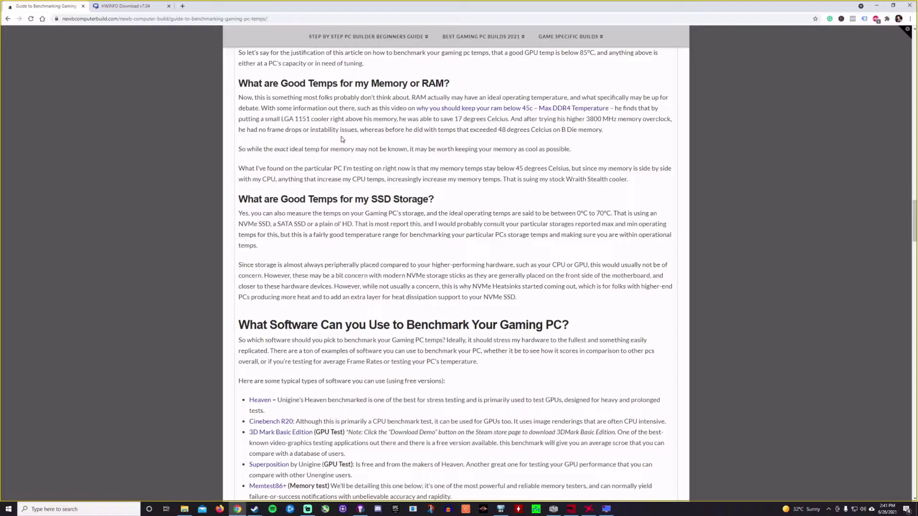
Open the 'Why You Should Keep Your RAM Under 45c' video in a new tab, pause it, and return to the article
{"action": "right_click", "coordinate": [438, 108]}
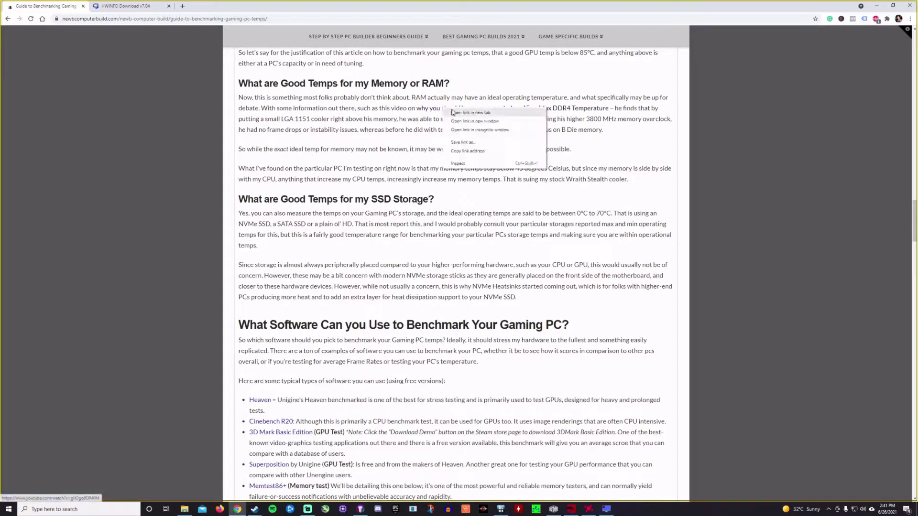
{"action": "left_click", "coordinate": [454, 120]}
{"action": "right_click", "coordinate": [458, 110]}
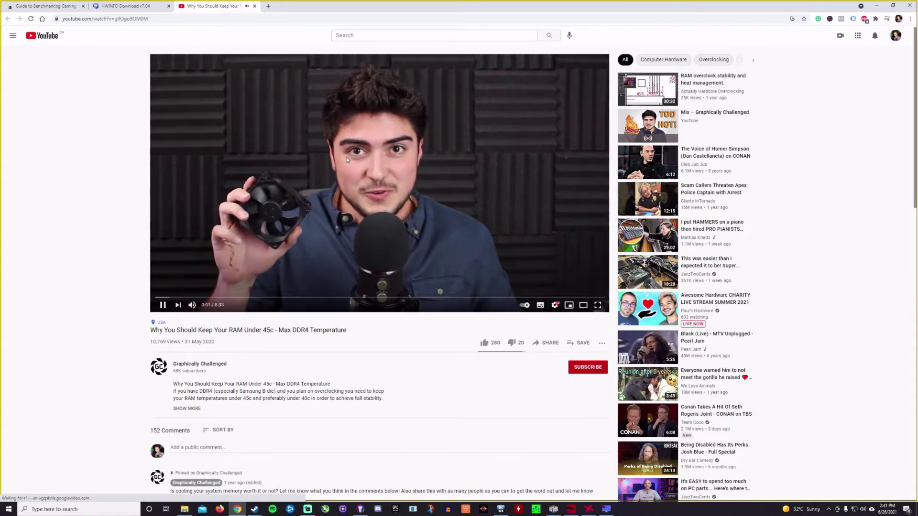
{"action": "left_click", "coordinate": [194, 284]}
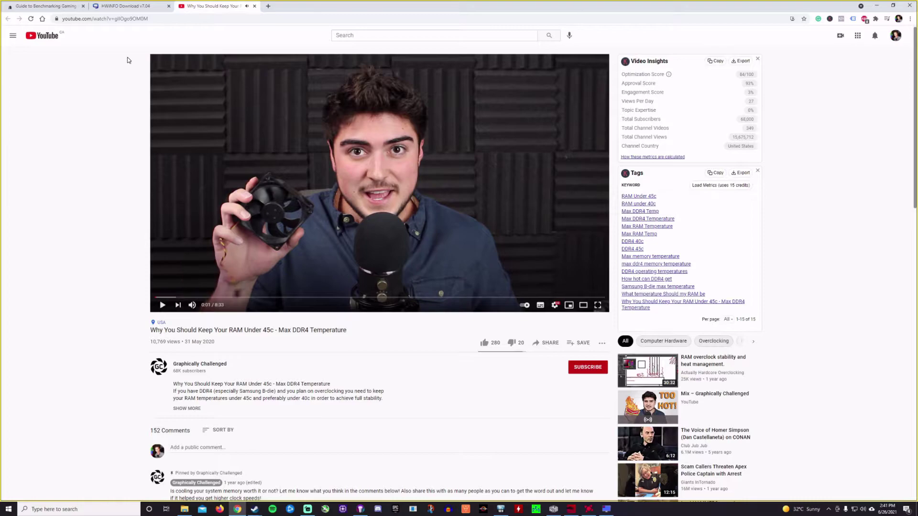
{"action": "left_click", "coordinate": [48, 6]}
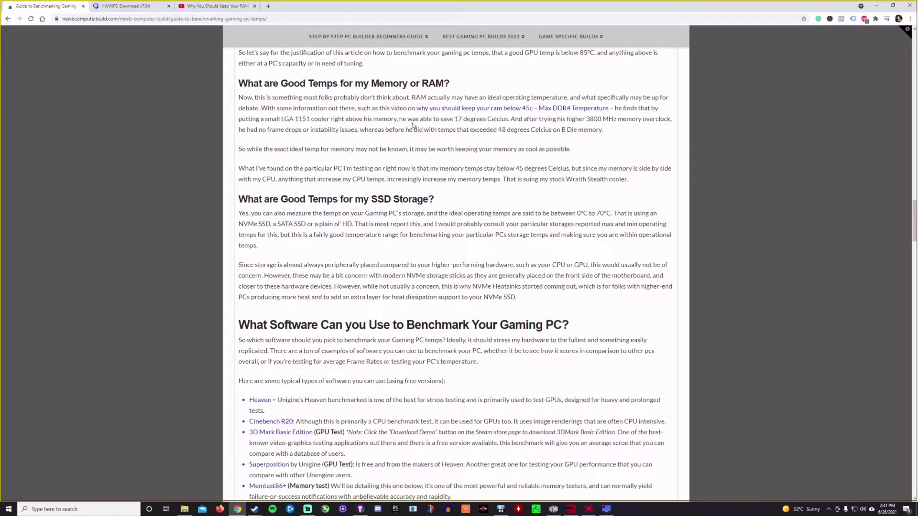
Highlight the claim about saving 17 degrees, then scroll down toward the benchmark software list
{"action": "left_click_drag", "start_coordinate": [432, 119], "coordinate": [499, 120]}
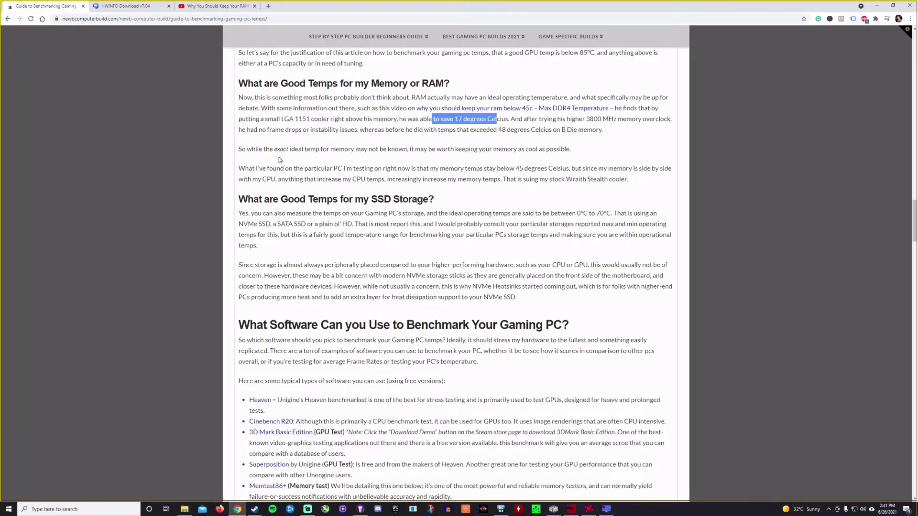
{"action": "scroll", "coordinate": [279, 159], "scroll_direction": "down", "scroll_amount": 2}
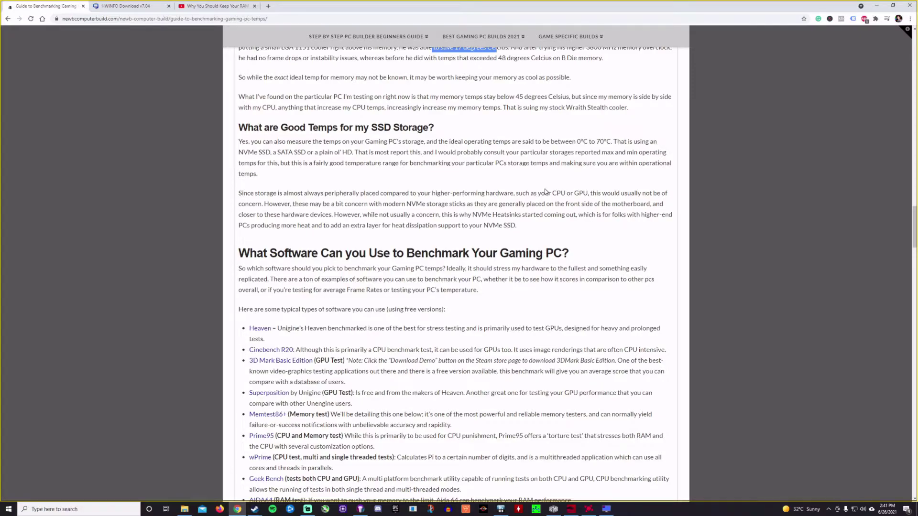
{"action": "scroll", "coordinate": [511, 196], "scroll_direction": "down", "scroll_amount": 4}
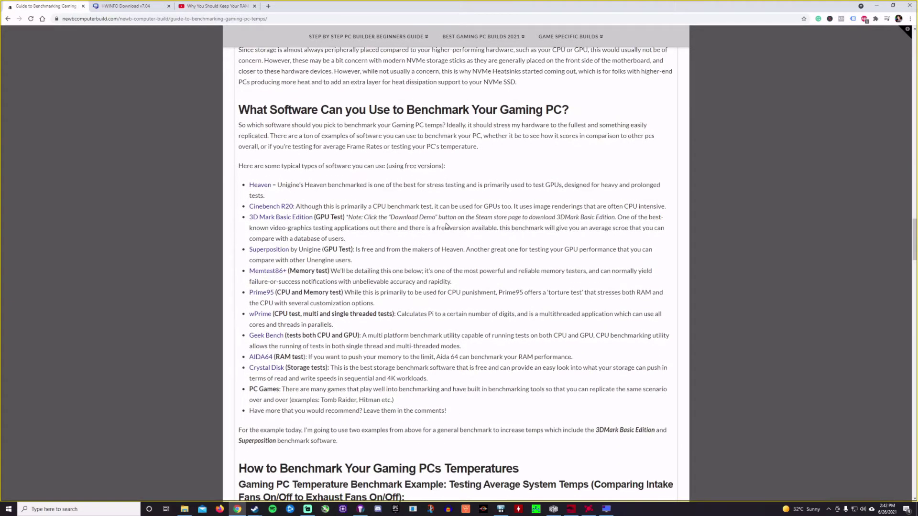
{"action": "scroll", "coordinate": [288, 193], "scroll_direction": "down", "scroll_amount": 1}
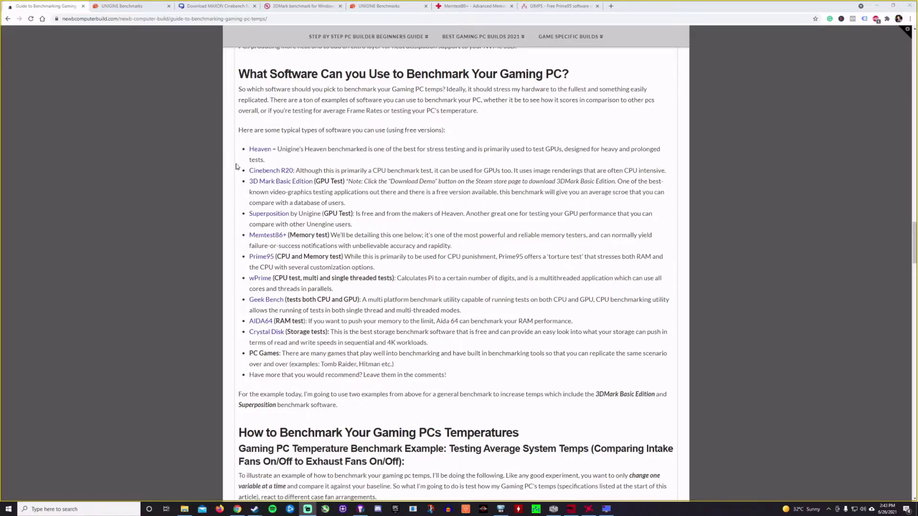
Highlight the benchmarking tools list, check the Unigine and Guru3D Cinebench tabs, and return to the guide
{"action": "left_click_drag", "start_coordinate": [247, 150], "coordinate": [448, 375]}
{"action": "left_click", "coordinate": [458, 371]}
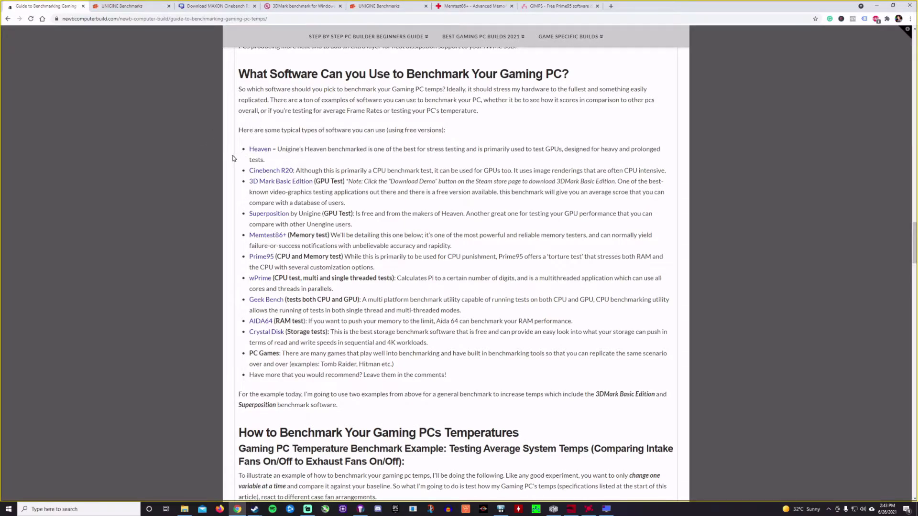
{"action": "left_click", "coordinate": [135, 10]}
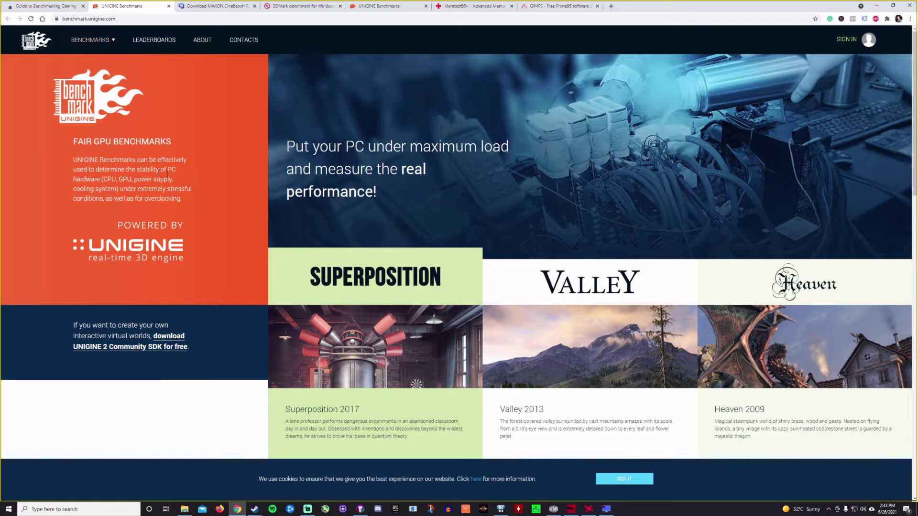
{"action": "left_click", "coordinate": [57, 8]}
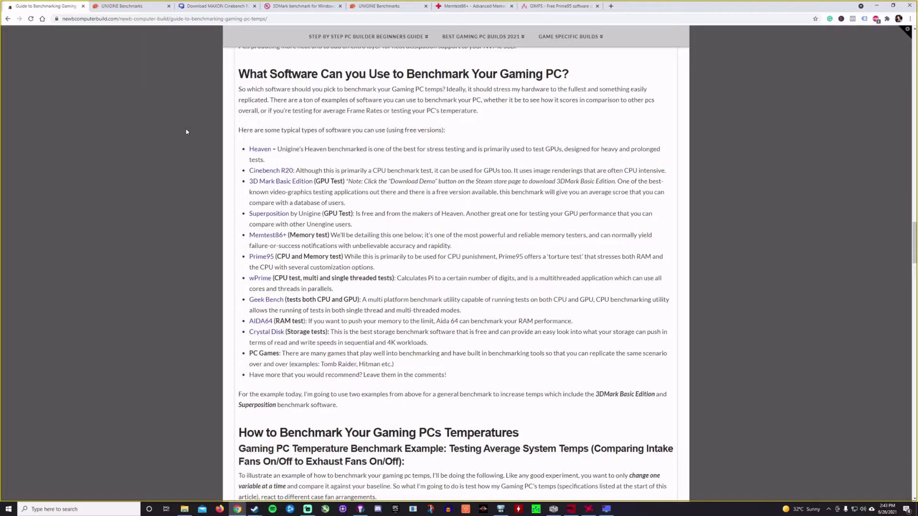
{"action": "left_click", "coordinate": [211, 5]}
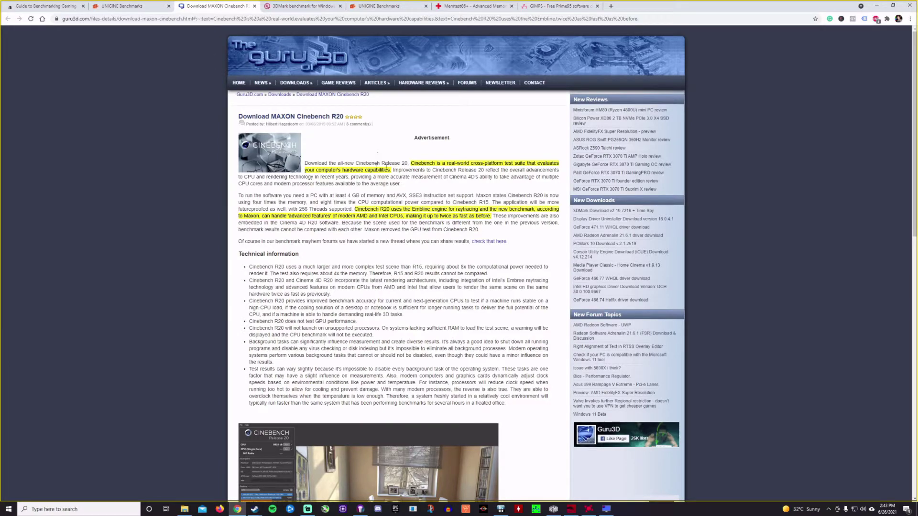
{"action": "left_click", "coordinate": [31, 6]}
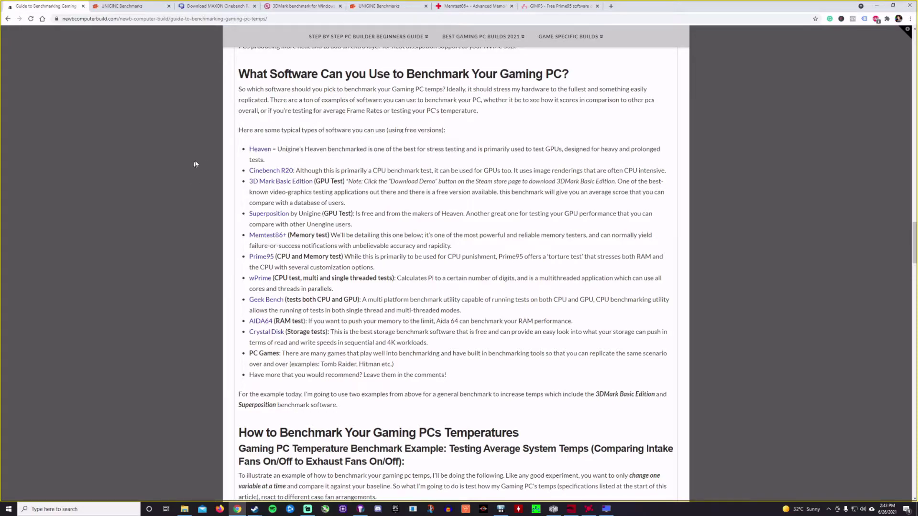
Scroll down and highlight the PC Games bullet and its Tomb Raider, Hitman examples
{"action": "scroll", "coordinate": [173, 211], "scroll_direction": "down", "scroll_amount": 1}
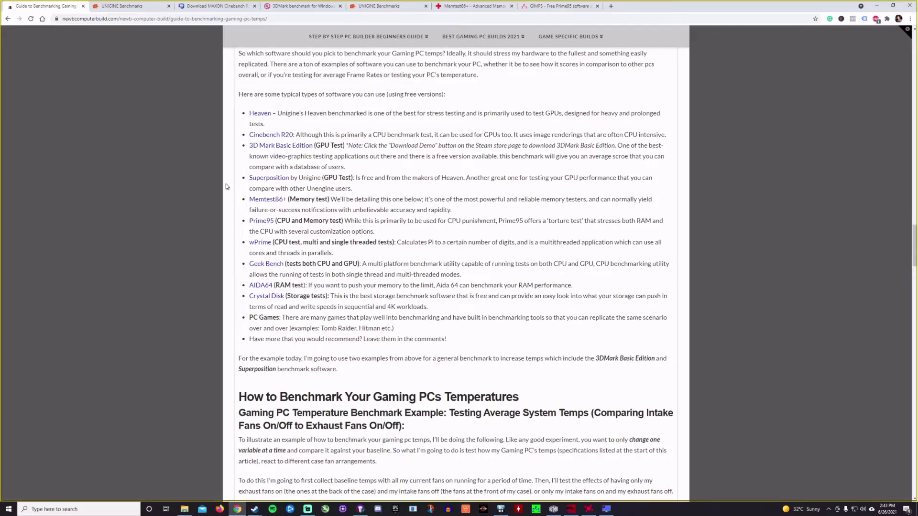
{"action": "scroll", "coordinate": [286, 233], "scroll_direction": "down", "scroll_amount": 1}
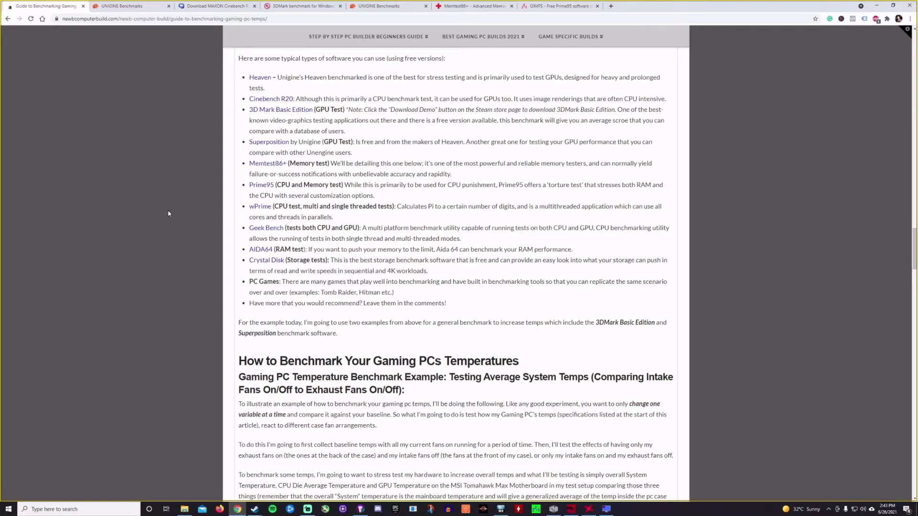
{"action": "scroll", "coordinate": [168, 214], "scroll_direction": "down", "scroll_amount": 1}
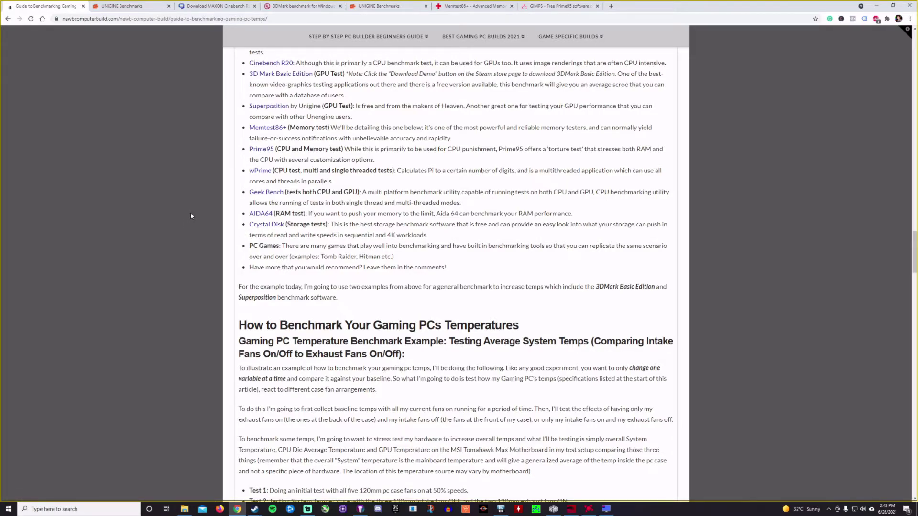
{"action": "left_click_drag", "start_coordinate": [249, 246], "coordinate": [417, 263]}
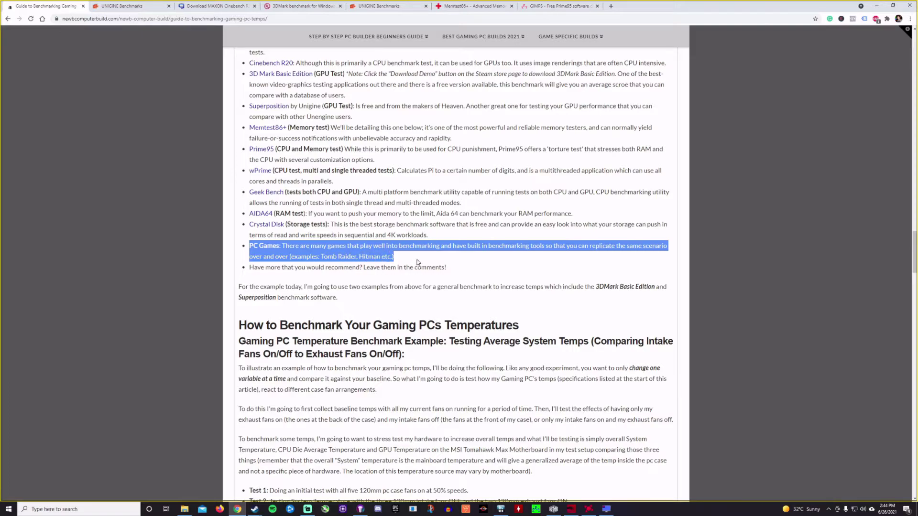
{"action": "left_click", "coordinate": [430, 264]}
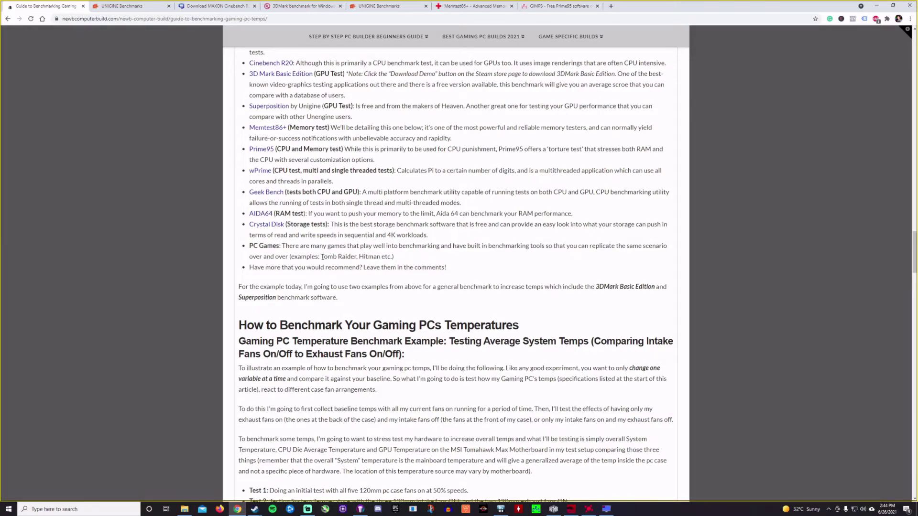
{"action": "left_click_drag", "start_coordinate": [320, 257], "coordinate": [380, 256]}
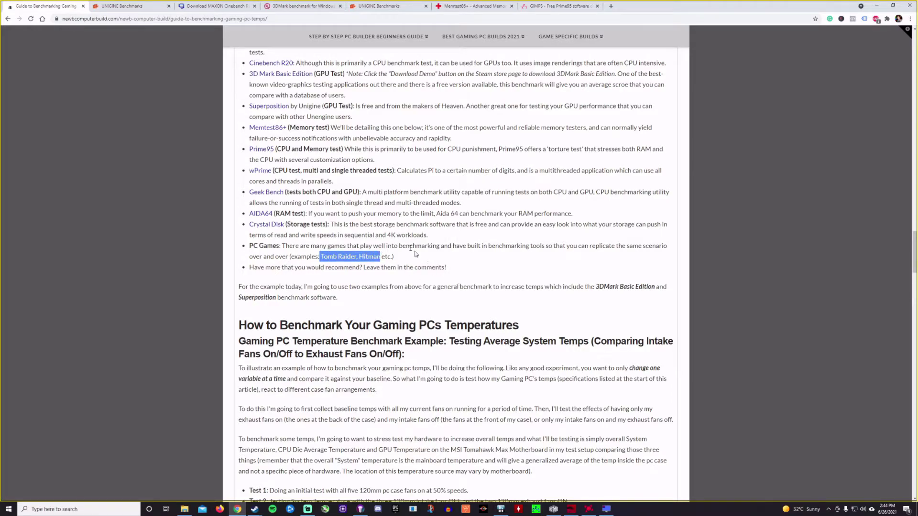
{"action": "left_click", "coordinate": [274, 253]}
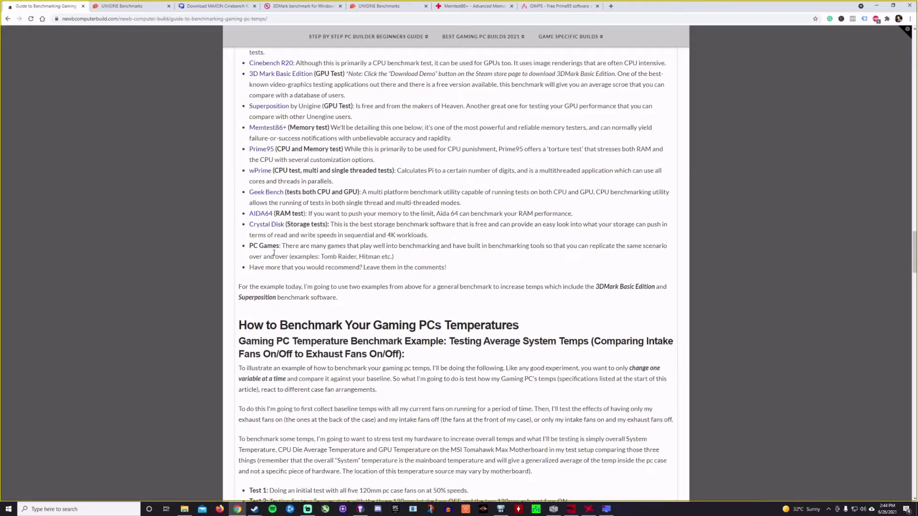
Highlight the 3D Mark Basic Edition (GPU Test) name, then scroll to the How to Benchmark section
{"action": "scroll", "coordinate": [275, 244], "scroll_direction": "up", "scroll_amount": 1}
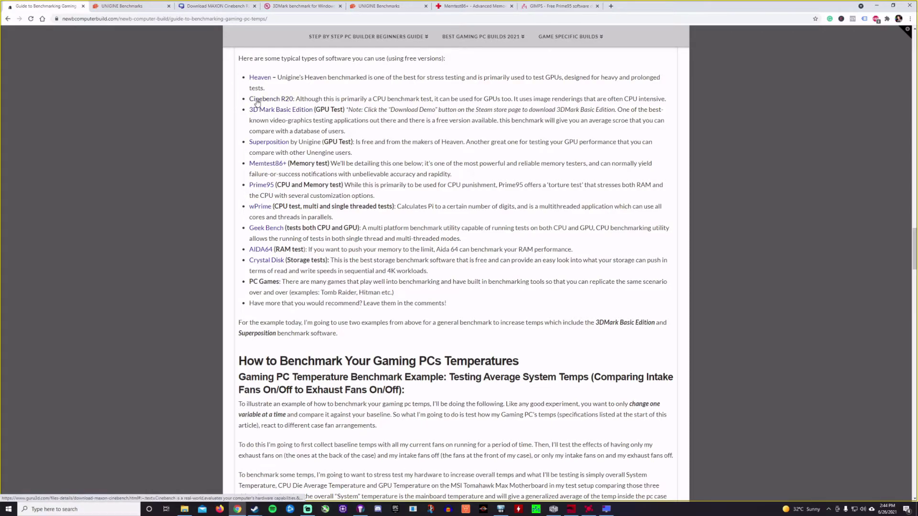
{"action": "left_click_drag", "start_coordinate": [344, 110], "coordinate": [291, 107]}
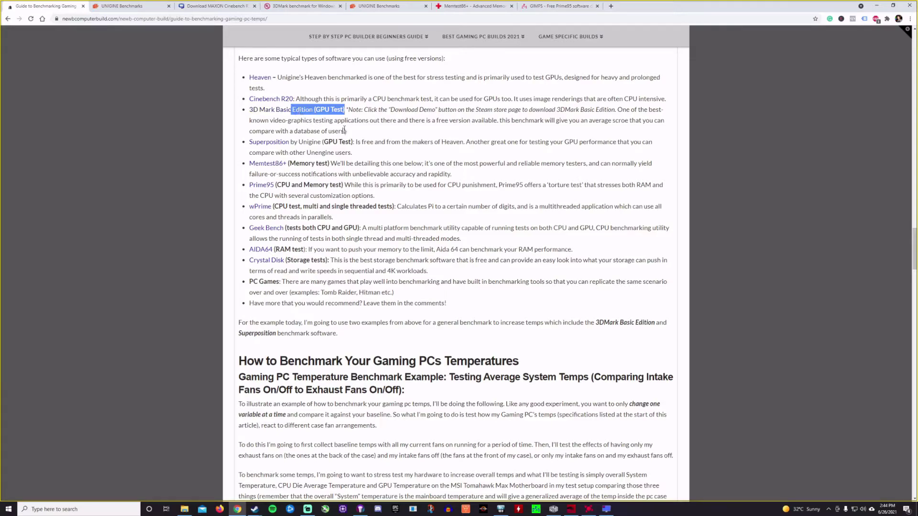
{"action": "left_click", "coordinate": [328, 117]}
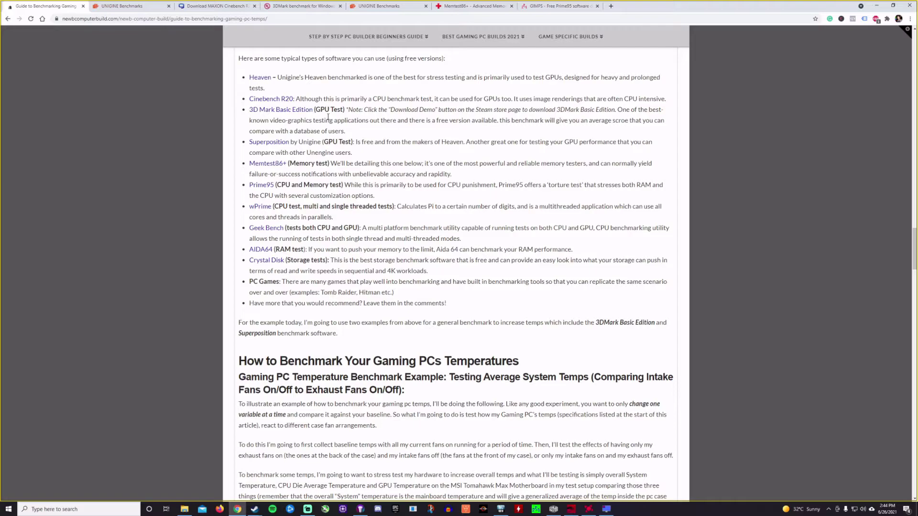
{"action": "left_click_drag", "start_coordinate": [328, 108], "coordinate": [248, 114]}
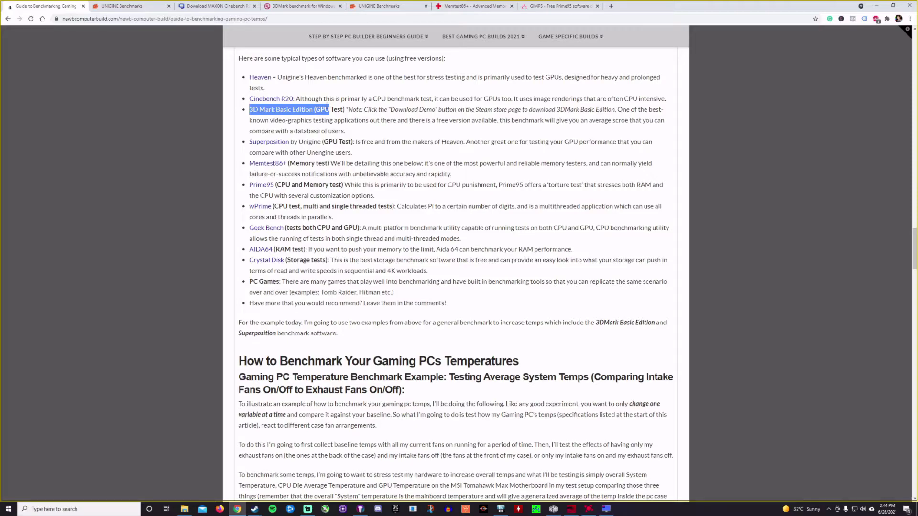
{"action": "scroll", "coordinate": [678, 248], "scroll_direction": "down", "scroll_amount": 5}
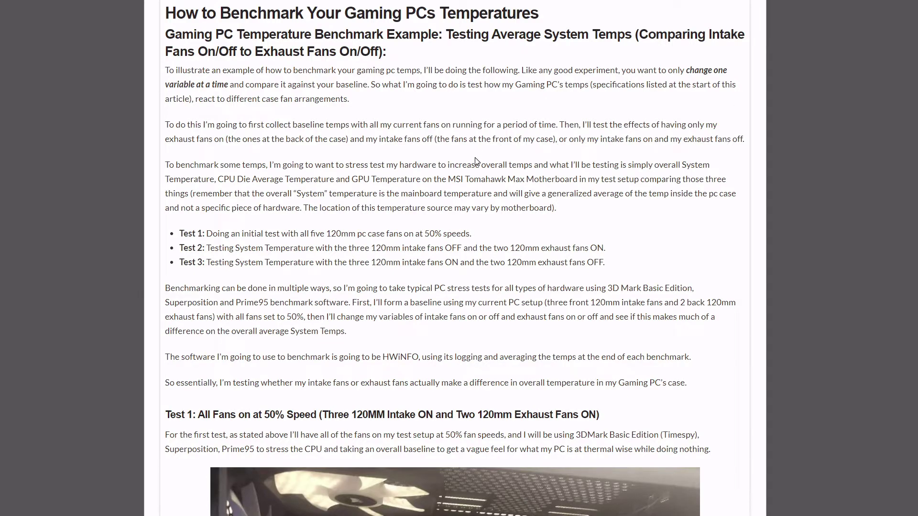
Highlight part of the Testing Average System Temps heading, then '50% speeds' in the Test 1 bullet
{"action": "left_click_drag", "start_coordinate": [473, 35], "coordinate": [616, 35]}
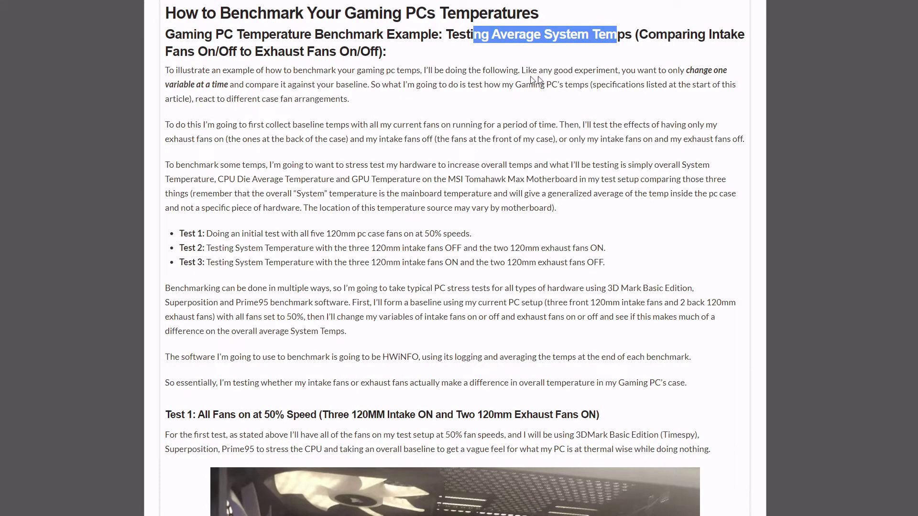
{"action": "left_click", "coordinate": [543, 71]}
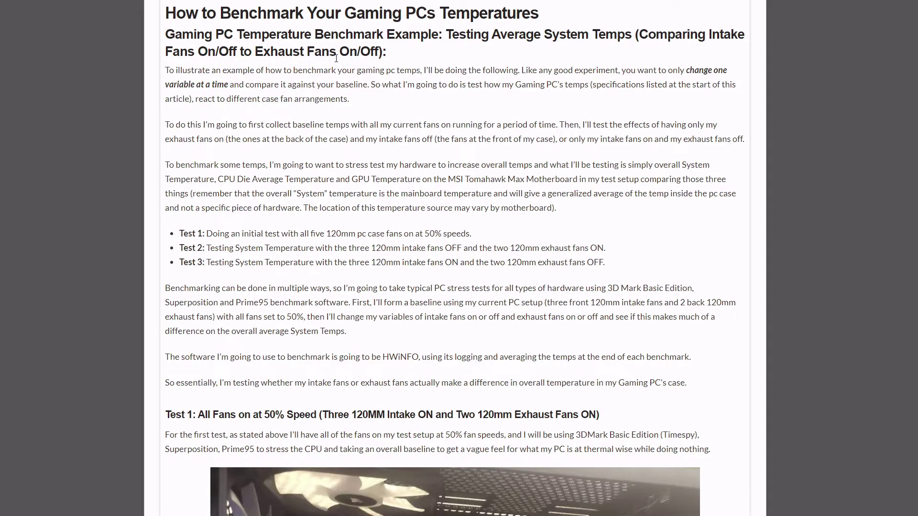
{"action": "scroll", "coordinate": [336, 58], "scroll_direction": "down", "scroll_amount": 3}
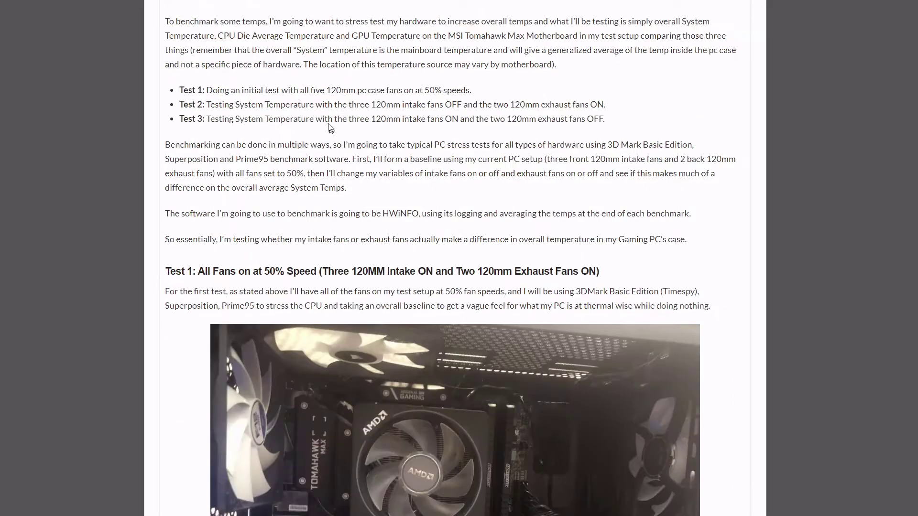
{"action": "left_click_drag", "start_coordinate": [293, 90], "coordinate": [388, 86]}
{"action": "left_click", "coordinate": [342, 92]}
{"action": "left_click_drag", "start_coordinate": [429, 90], "coordinate": [472, 91]}
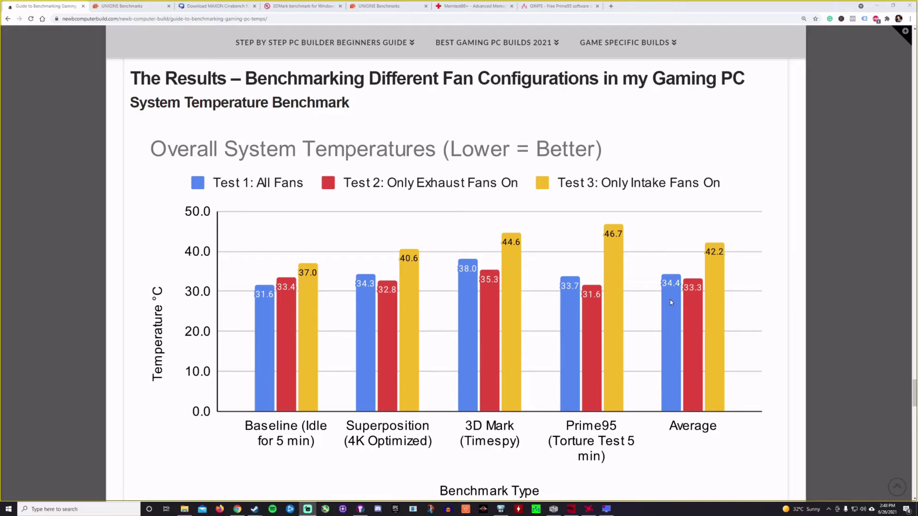
Scroll past the Overall System Temperatures chart to the CPU Temperatures chart
{"action": "scroll", "coordinate": [498, 342], "scroll_direction": "down", "scroll_amount": 10}
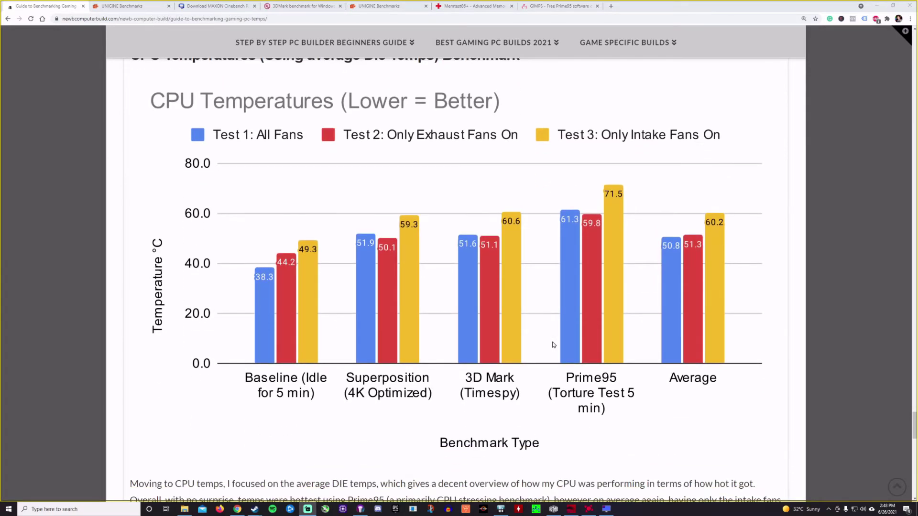
{"action": "scroll", "coordinate": [498, 342], "scroll_direction": "up", "scroll_amount": 1}
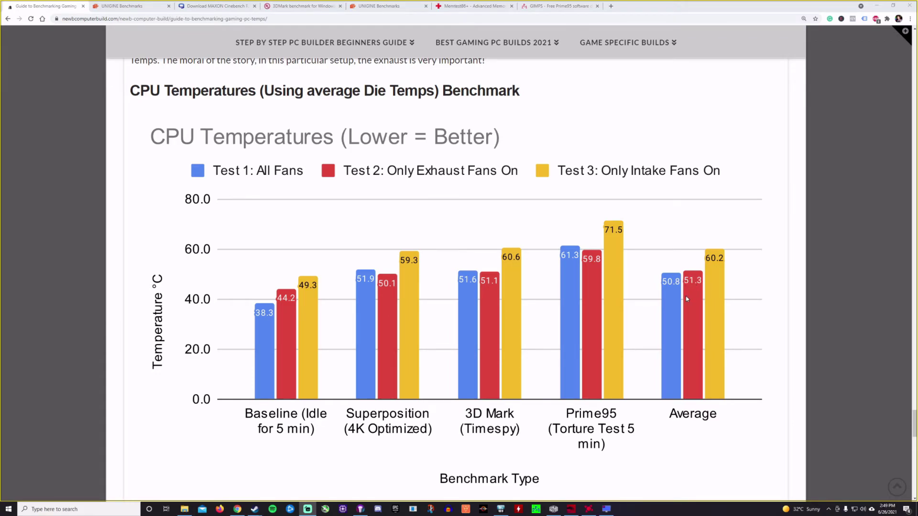
Scroll to the GPU Temperatures chart showing 57.8, 57.2 and 64.9 °C averages
{"action": "scroll", "coordinate": [685, 297], "scroll_direction": "down", "scroll_amount": 10}
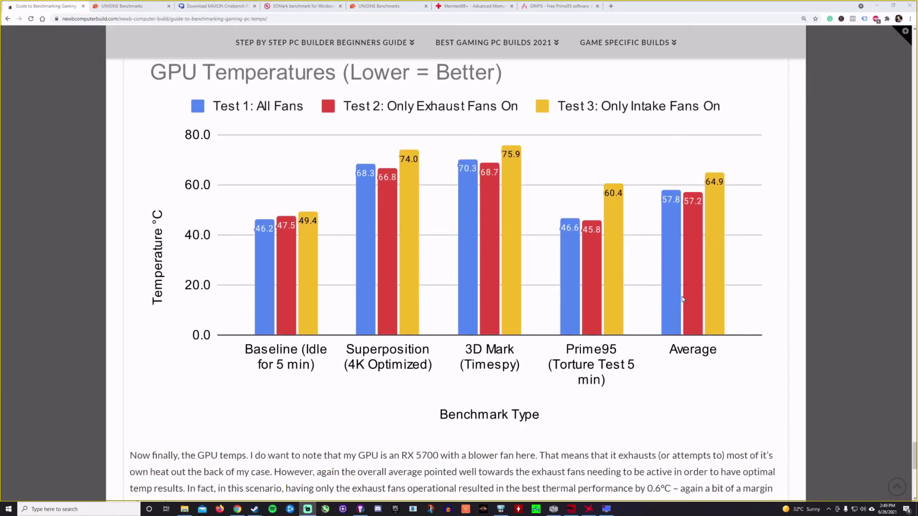
{"action": "scroll", "coordinate": [317, 344], "scroll_direction": "up", "scroll_amount": 1}
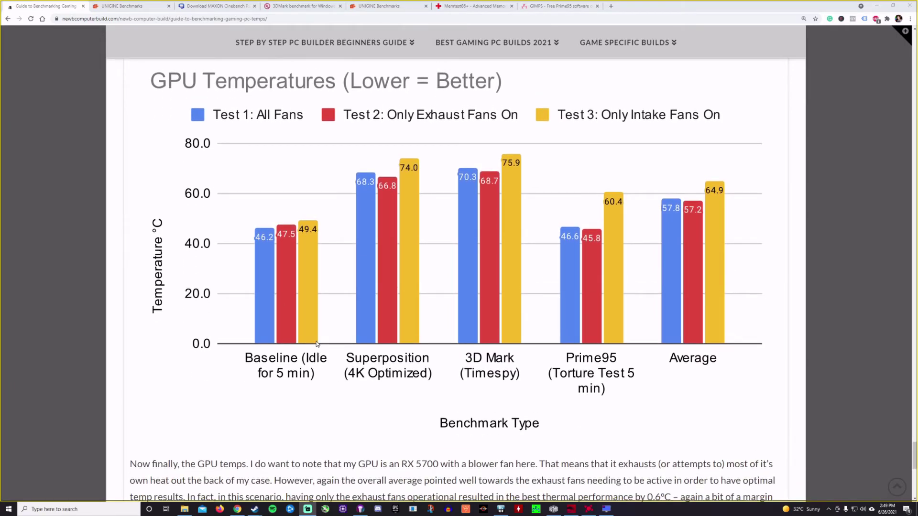
{"action": "scroll", "coordinate": [317, 344], "scroll_direction": "down", "scroll_amount": 1}
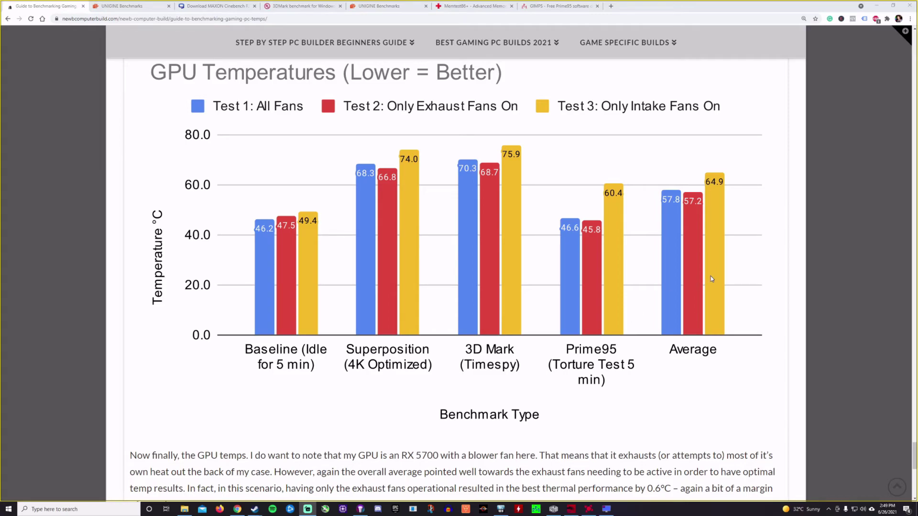